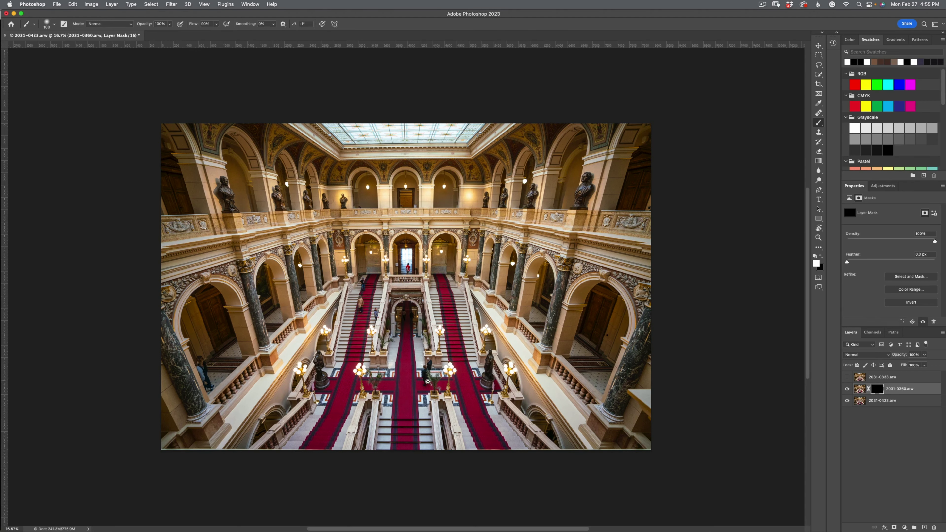
Step: Paint white on the 2031-0360 mask over the couple beside the palm, and black over the blue-jacketed person to reduce the overlap
scroll(428, 381, up, 10)
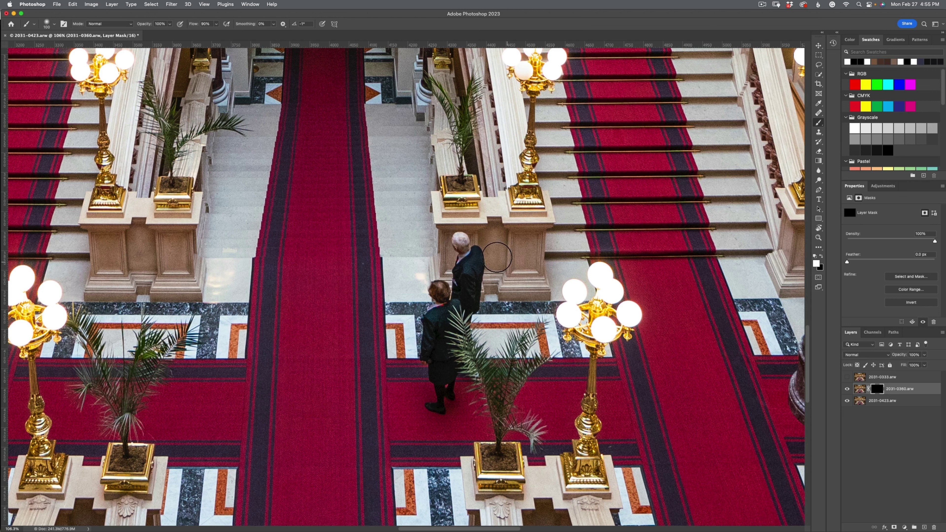
mouse_move(467, 238)
mouse_down()
mouse_move(494, 260)
mouse_move(456, 280)
mouse_move(453, 293)
mouse_move(492, 319)
mouse_move(445, 320)
mouse_move(438, 387)
mouse_up()
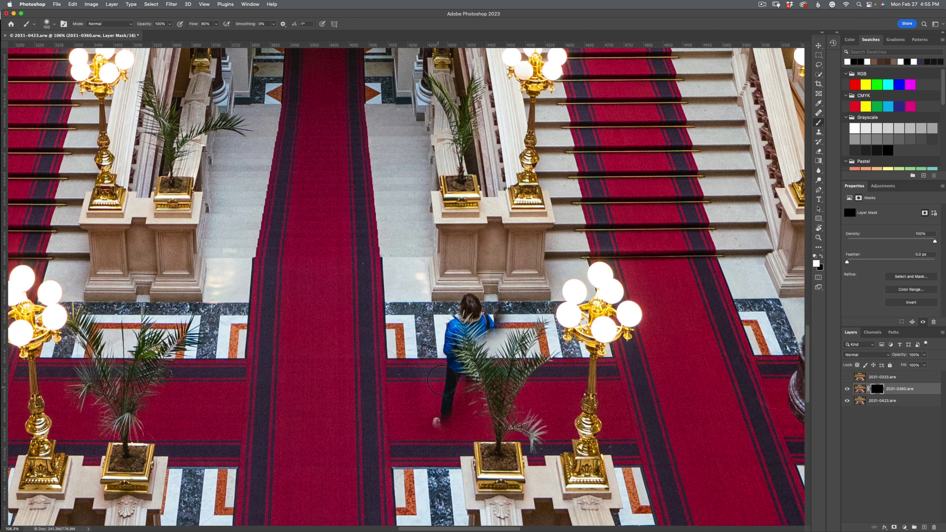
key(x)
drag(478, 313, 475, 366)
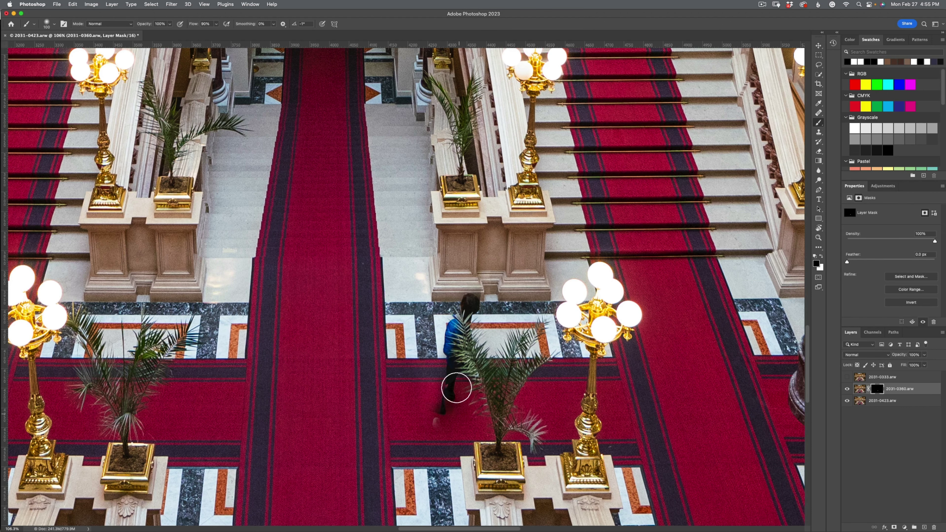
Step: Paint white on the 2031-0360 mask over the three people on the left red-carpeted staircase
mouse_move(340, 132)
mouse_down()
mouse_move(468, 306)
mouse_move(509, 428)
mouse_up()
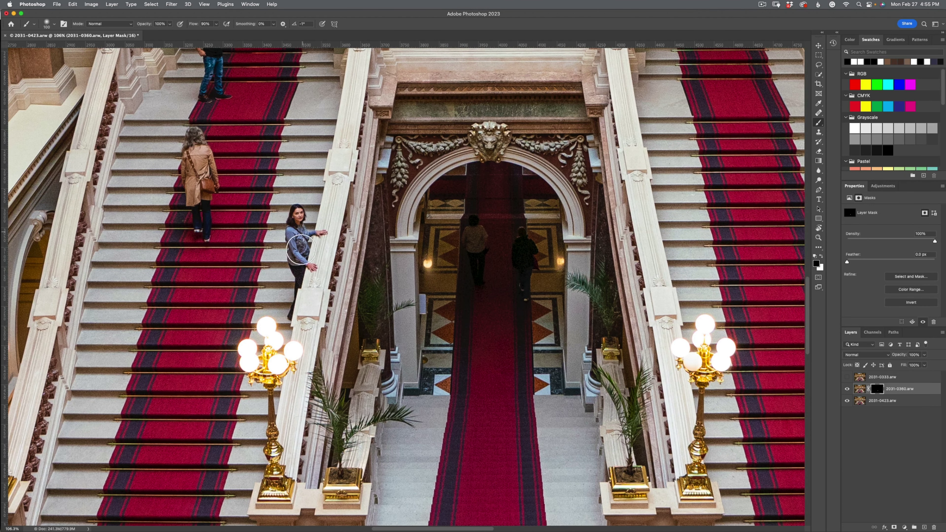
key(x)
mouse_move(310, 241)
mouse_down()
mouse_move(305, 221)
mouse_move(300, 247)
mouse_move(305, 230)
mouse_move(294, 205)
mouse_move(313, 263)
mouse_up()
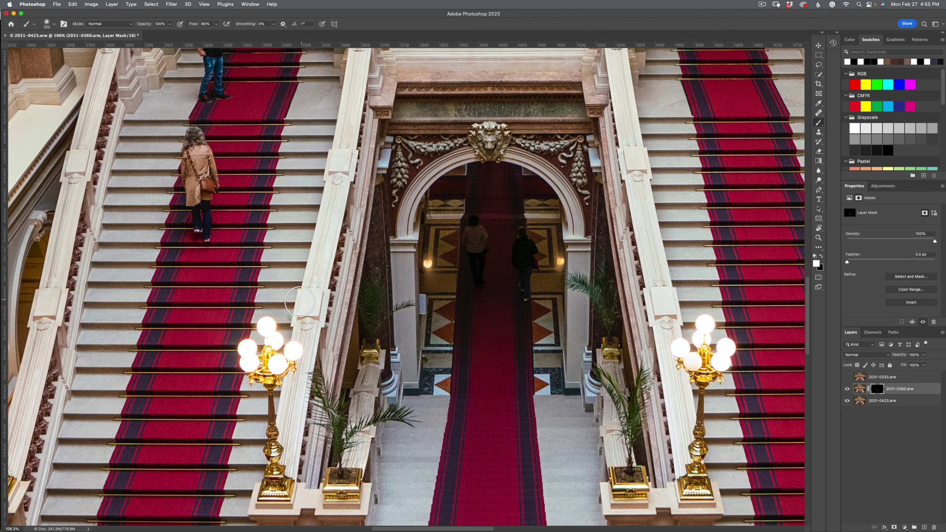
mouse_move(196, 144)
mouse_down()
mouse_move(223, 152)
mouse_move(238, 184)
mouse_move(168, 217)
mouse_move(193, 237)
mouse_move(224, 243)
mouse_up()
scroll(260, 179, up, 10)
scroll(261, 179, left, 4)
mouse_move(303, 214)
mouse_down()
mouse_move(297, 283)
mouse_move(295, 237)
mouse_move(280, 267)
mouse_move(302, 304)
mouse_up()
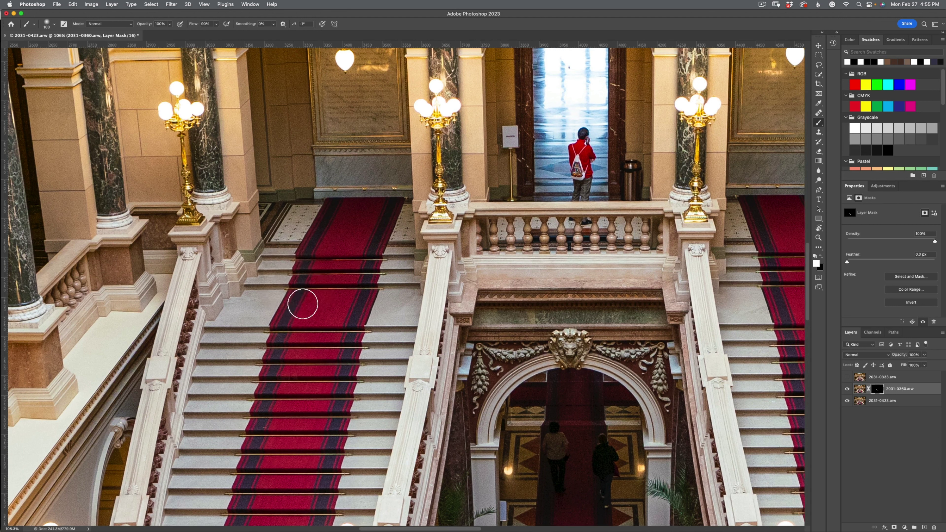
Step: Paint out the red-shirted visitor in the central doorway and the people behind the lower-left balustrade on the 2031-0360 mask
mouse_move(571, 155)
mouse_down()
mouse_move(589, 178)
mouse_move(567, 195)
mouse_move(578, 194)
mouse_move(588, 136)
mouse_up()
drag(577, 236, 484, 211)
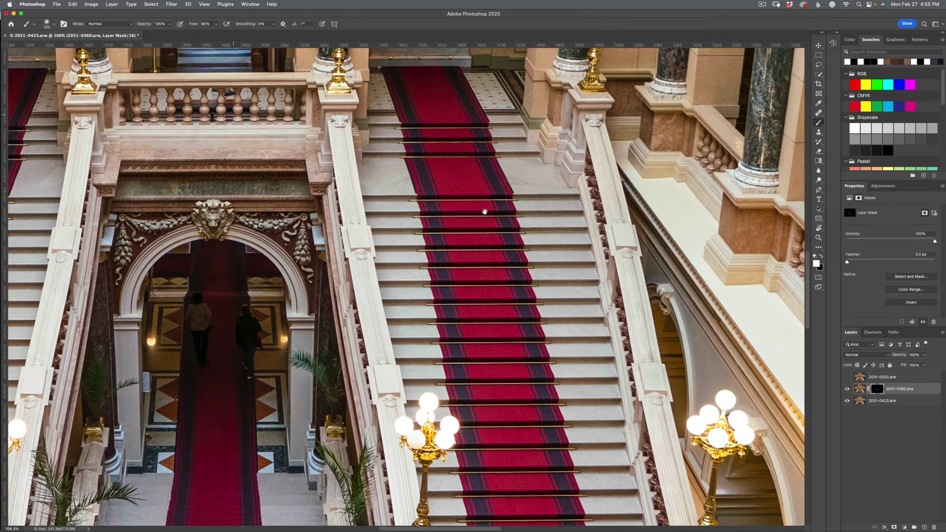
key(super+0)
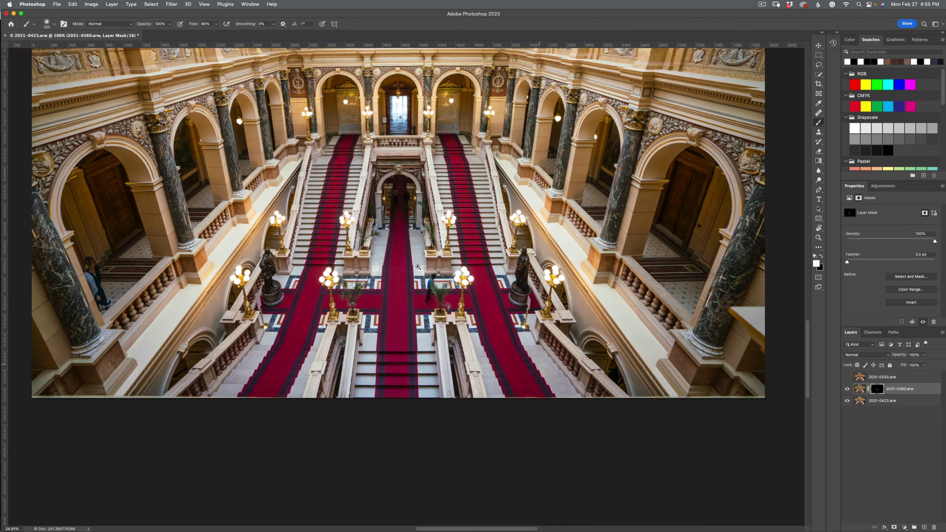
click(45, 275)
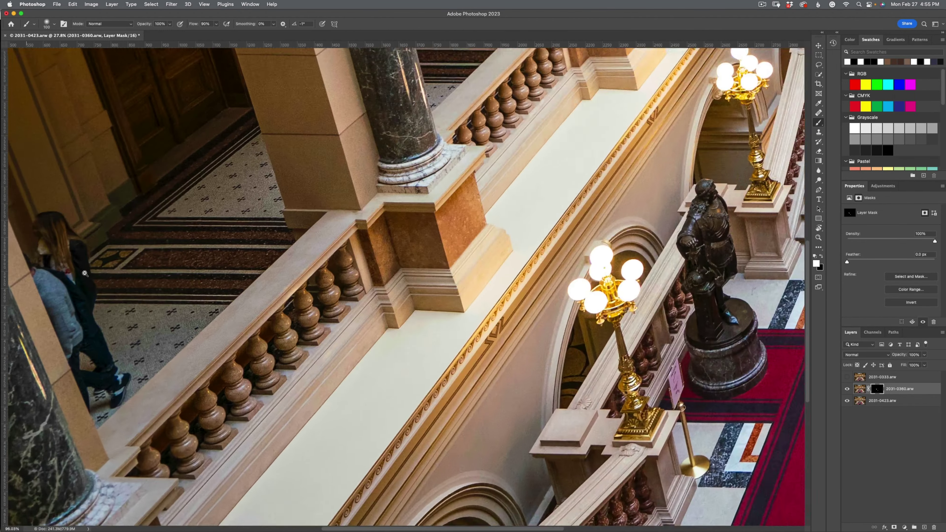
mouse_move(102, 247)
mouse_down()
mouse_move(65, 280)
mouse_move(27, 282)
mouse_move(52, 308)
mouse_move(125, 309)
mouse_move(57, 369)
mouse_move(55, 386)
mouse_move(123, 379)
mouse_move(157, 394)
mouse_move(121, 440)
mouse_up()
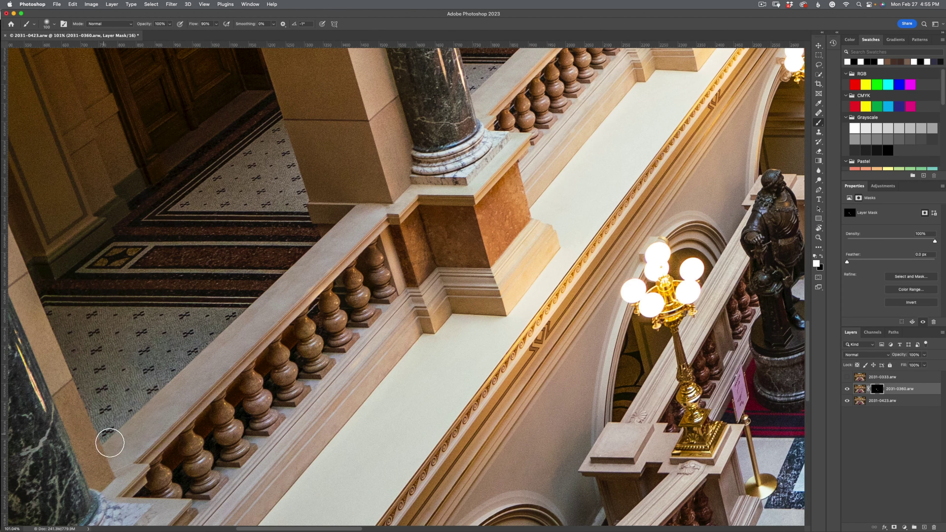
Step: Try to paint out the figure on the upper gallery and the people under the central arch on the 2031-0360 mask
mouse_move(351, 337)
mouse_down()
mouse_move(295, 342)
mouse_move(371, 214)
mouse_up()
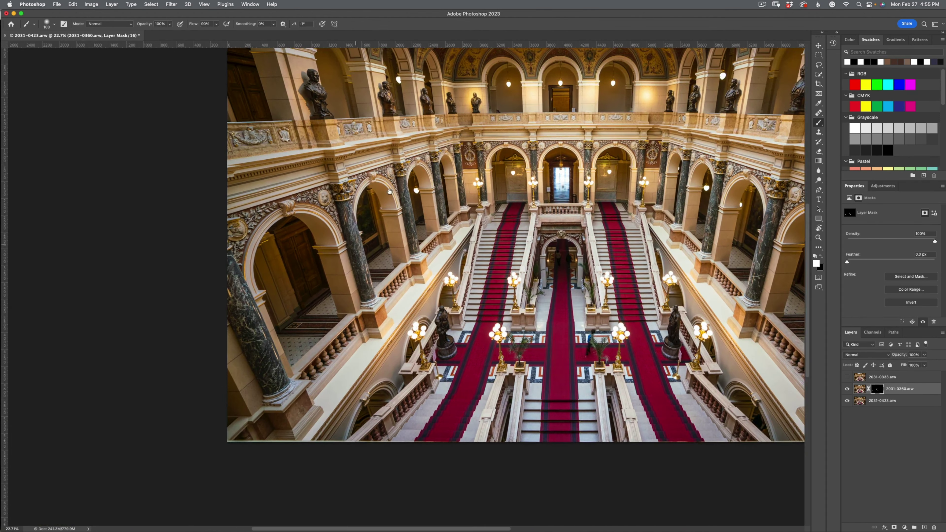
drag(487, 119, 536, 88)
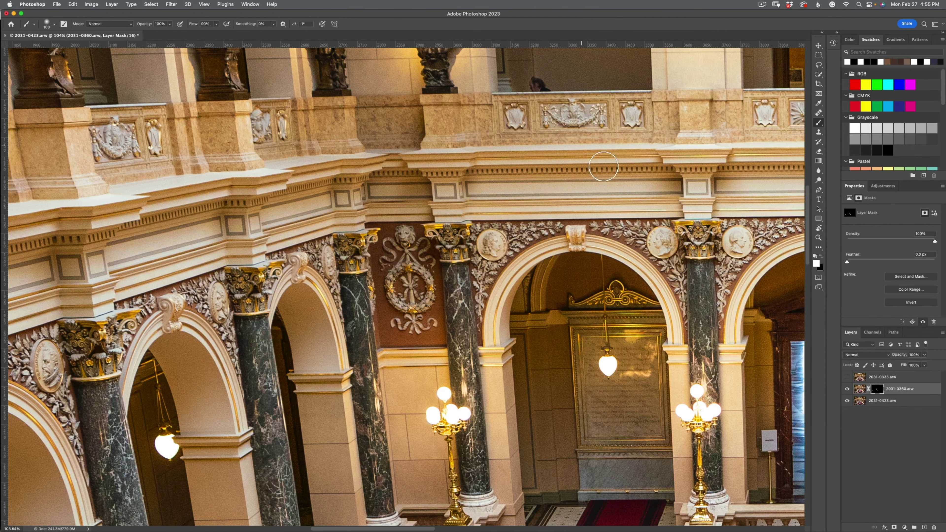
mouse_move(629, 292)
mouse_down()
mouse_move(459, 191)
mouse_move(547, 259)
mouse_up()
mouse_move(505, 186)
mouse_down()
mouse_move(503, 255)
mouse_move(523, 243)
mouse_up()
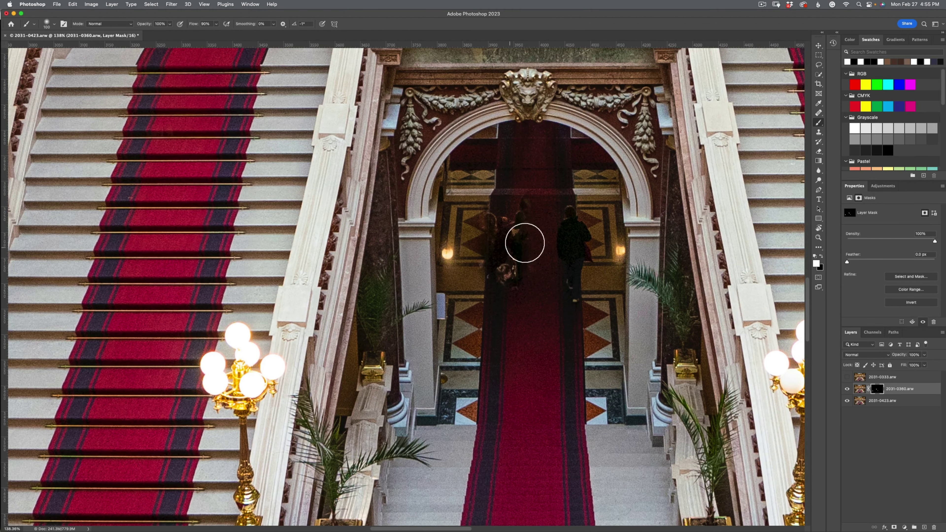
key(h)
mouse_move(639, 301)
mouse_down()
mouse_move(539, 285)
mouse_move(373, 287)
mouse_move(592, 289)
mouse_move(631, 305)
mouse_up()
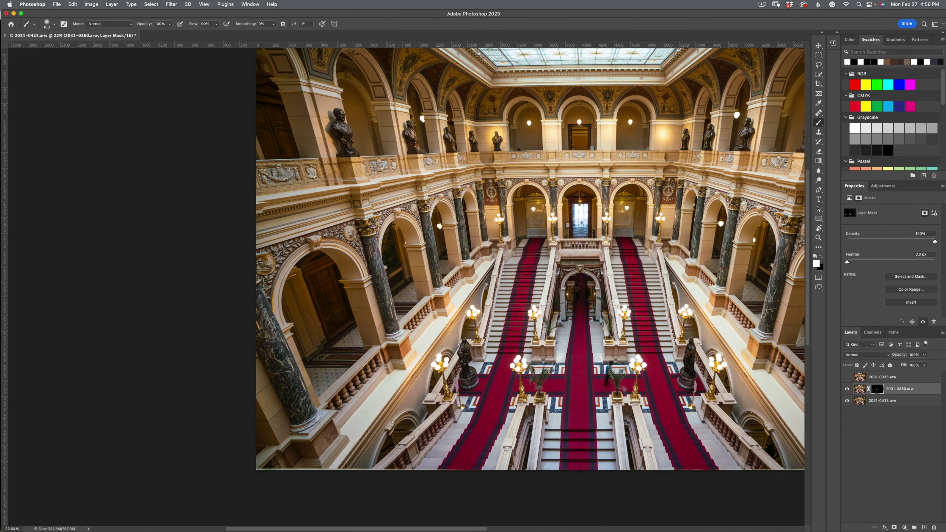
Step: Show the 2031-0333 layer, select it and add a black layer mask that hides its content
click(848, 378)
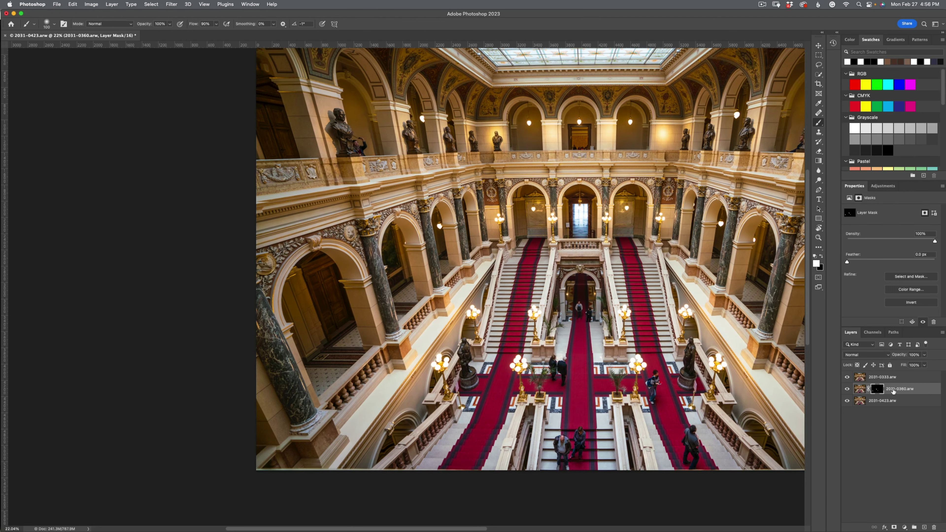
click(884, 378)
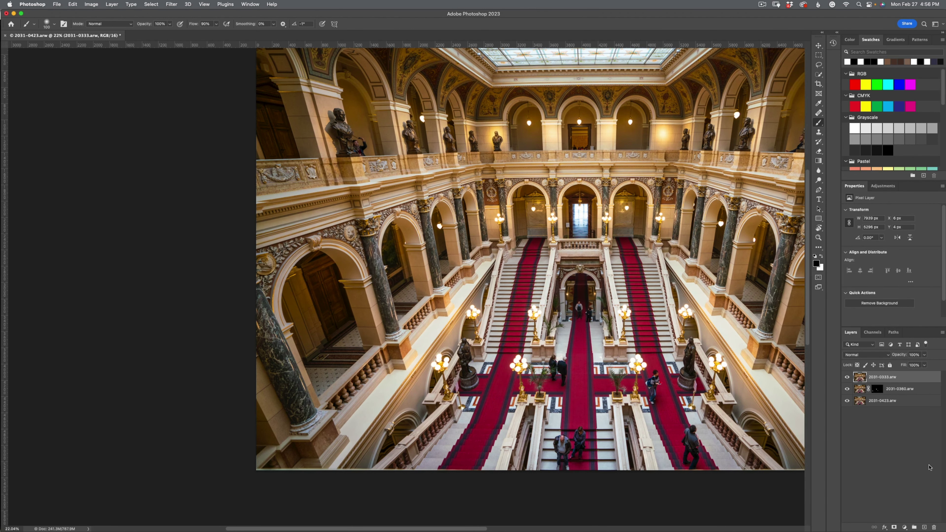
alt+click(895, 527)
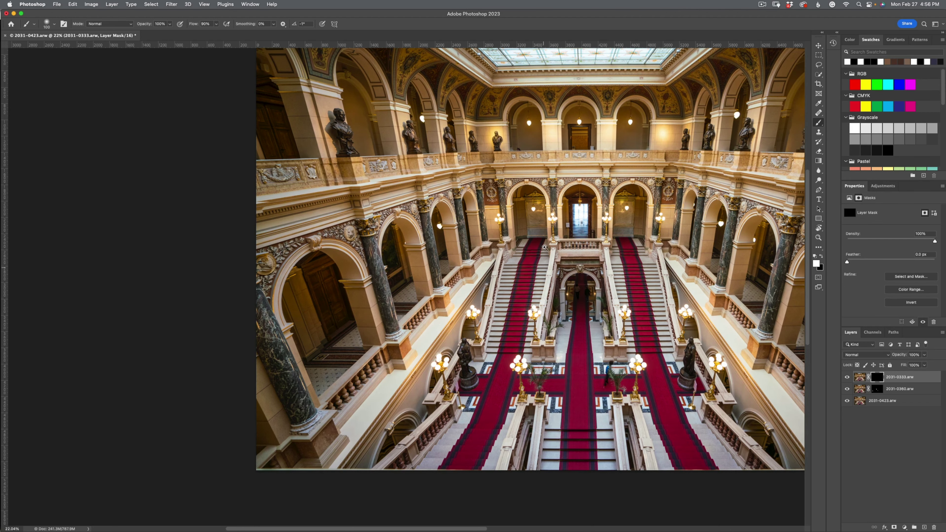
Step: Paint white on the 2031-0333 mask over the remaining figure on the upper gallery and the remnant in the central doorway
drag(520, 143, 531, 138)
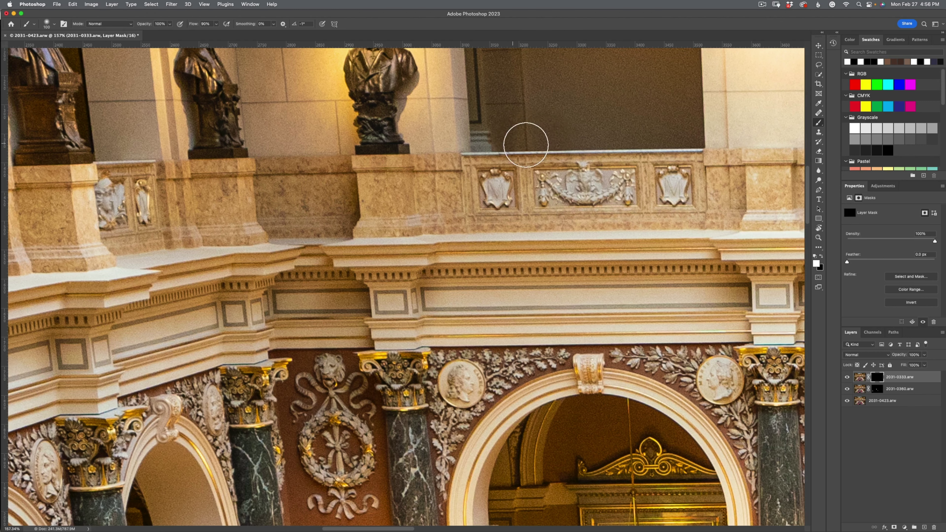
drag(561, 304, 426, 149)
scroll(426, 148, right, 10)
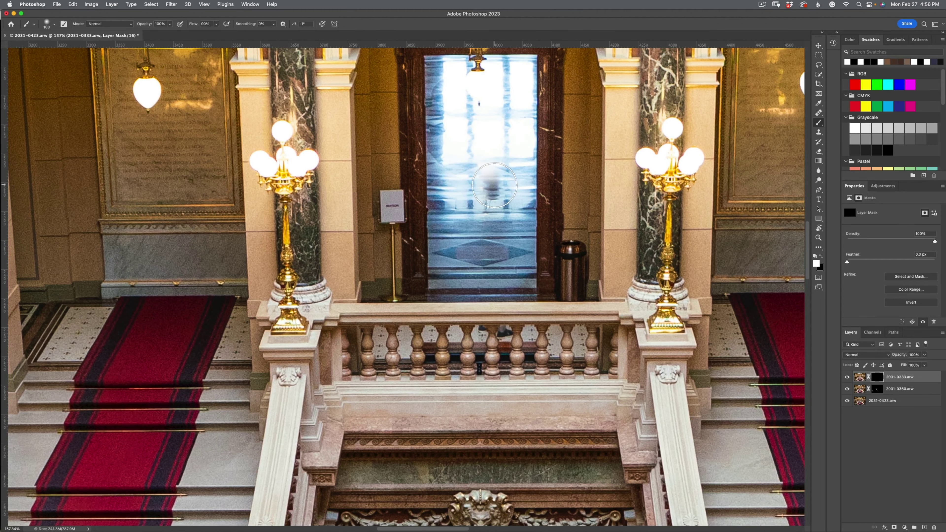
drag(494, 186, 502, 187)
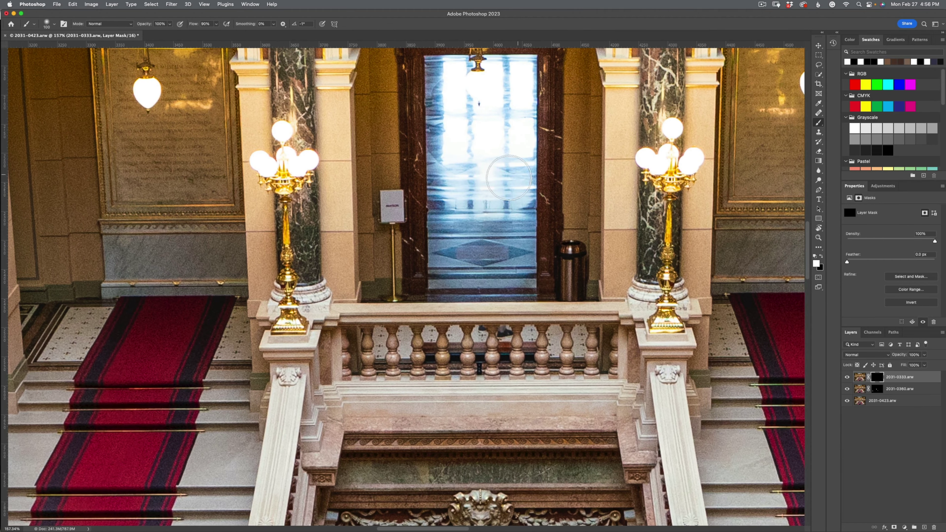
Step: Paint white on the 2031-0333 mask over both people under the central arch, and hide the unwanted man with a smaller black brush
scroll(492, 274, down, 15)
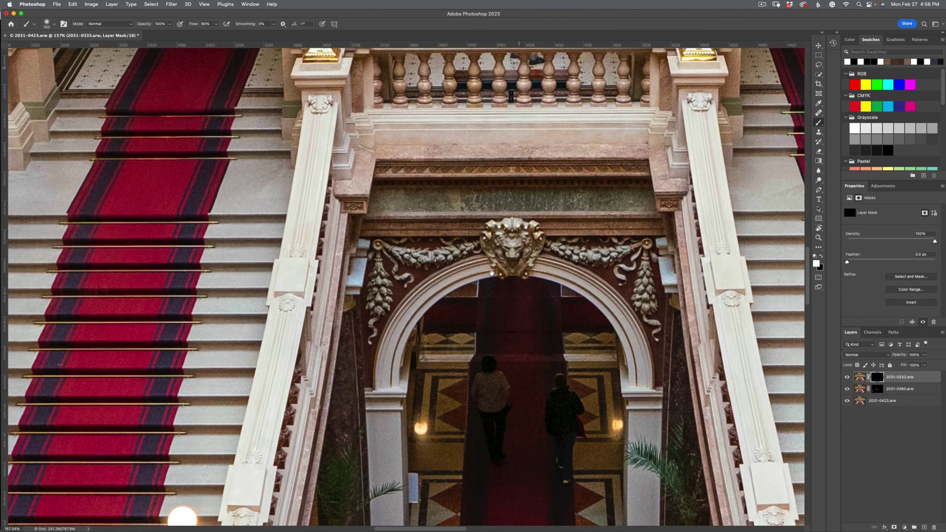
scroll(491, 274, down, 10)
mouse_move(501, 178)
mouse_down()
mouse_move(496, 277)
mouse_move(502, 207)
mouse_move(505, 251)
mouse_move(555, 228)
mouse_move(578, 261)
mouse_move(594, 255)
mouse_move(567, 291)
mouse_move(503, 313)
mouse_move(547, 303)
mouse_up()
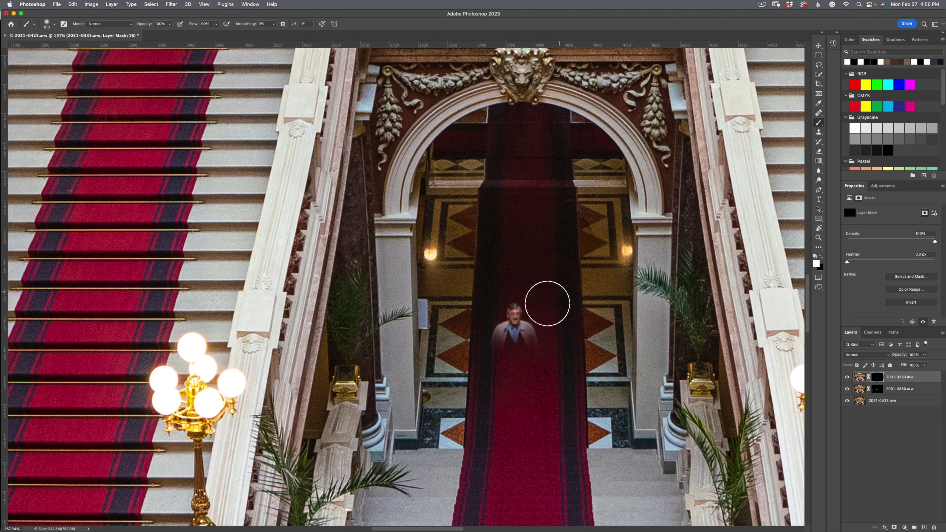
key(x)
key(bracketleft)
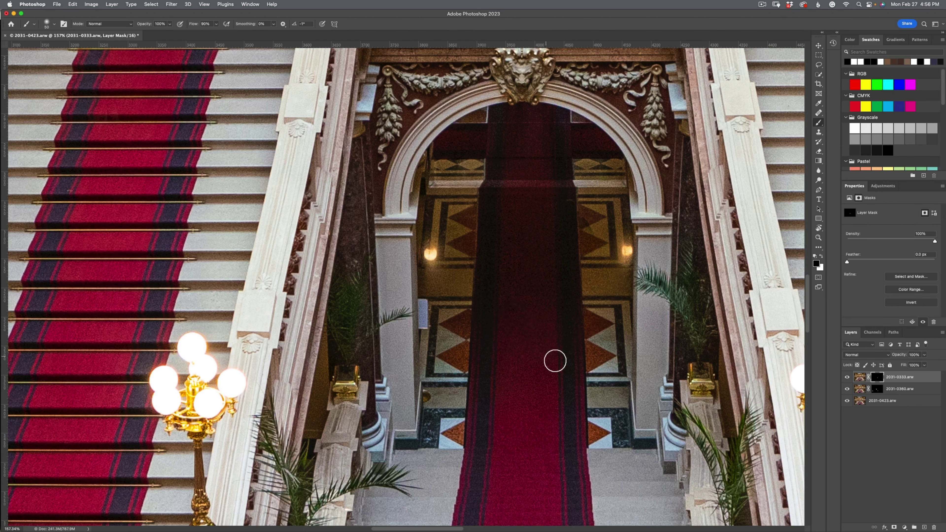
Step: Paint white on the 2031-0333 mask over the leftover blue-jacketed figure beside the potted palm
mouse_move(509, 345)
mouse_down()
mouse_move(489, 246)
mouse_move(502, 285)
mouse_up()
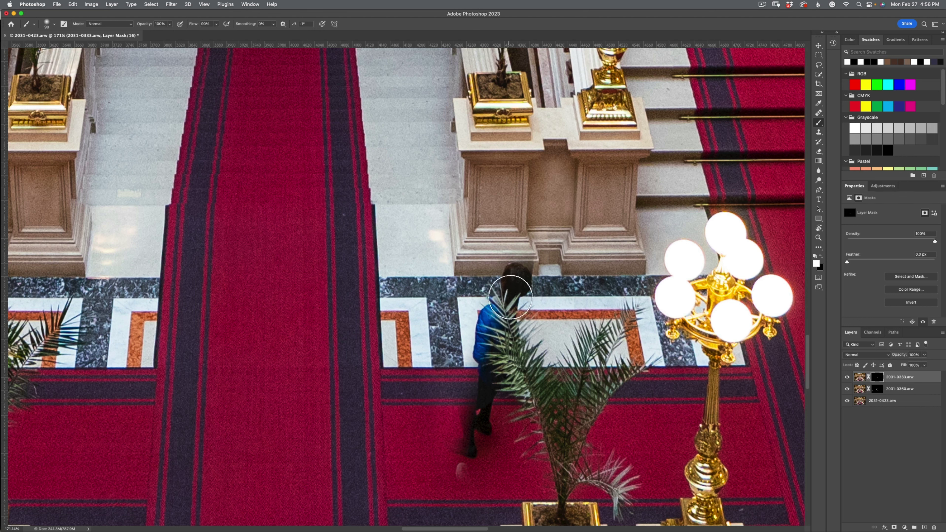
mouse_move(520, 357)
mouse_down()
mouse_move(462, 431)
mouse_move(463, 457)
mouse_move(496, 473)
mouse_up()
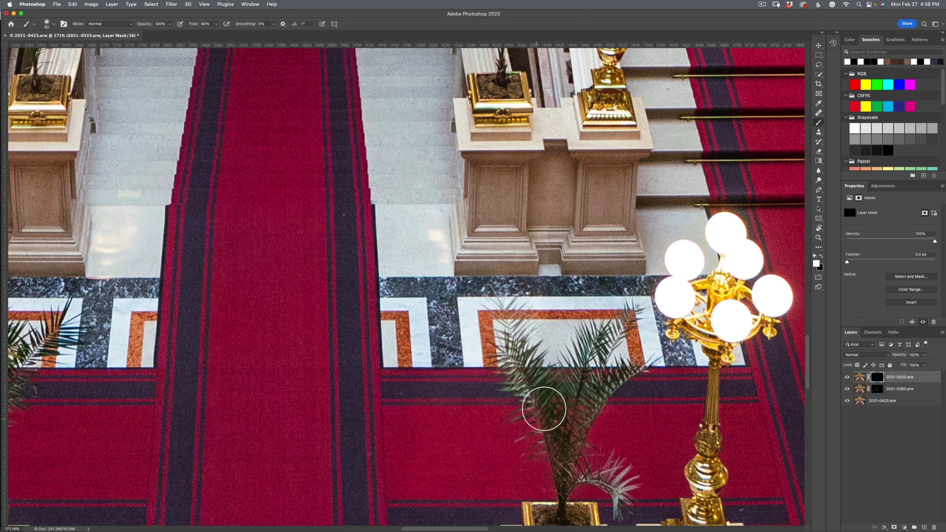
Step: Review the whole staircase image and close 2031-0423.arw without saving the changes
key(super+0)
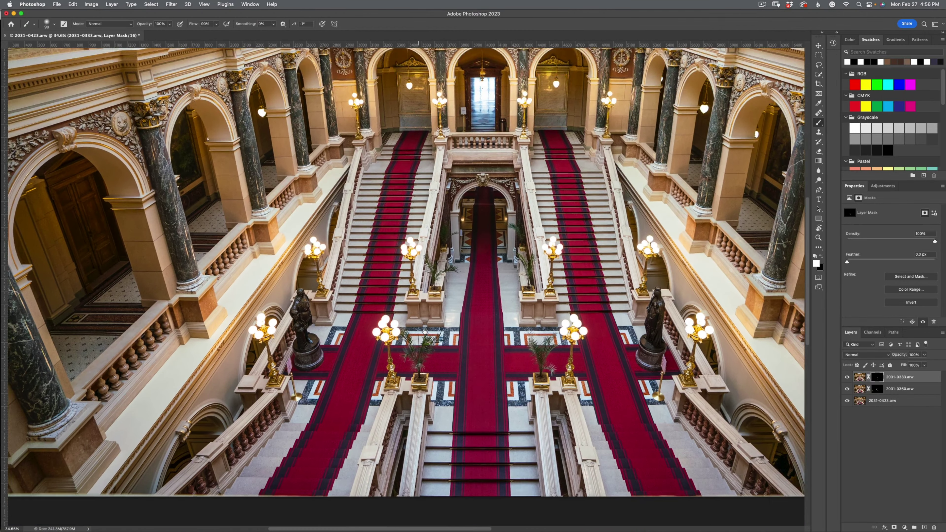
scroll(450, 316, up, 5)
scroll(443, 328, down, 5)
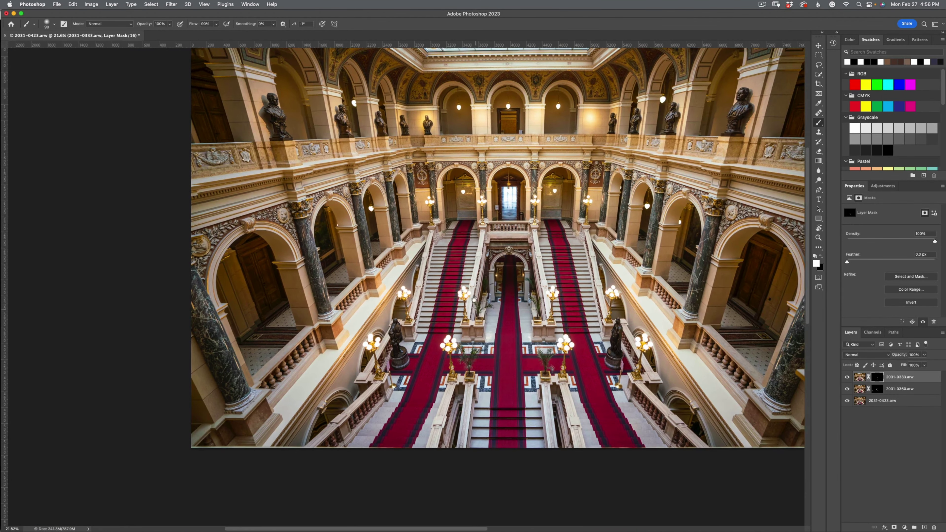
scroll(436, 344, up, 2)
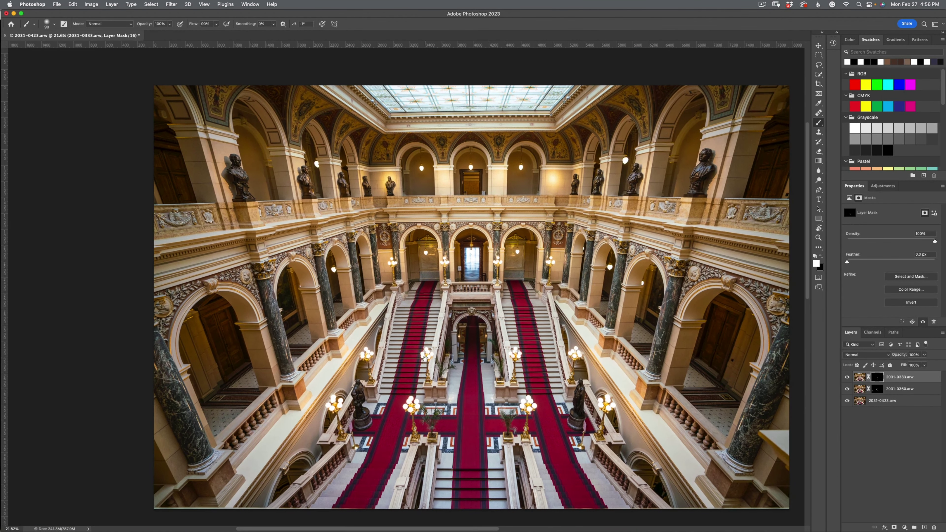
scroll(473, 345, down, 2)
scroll(468, 336, up, 2)
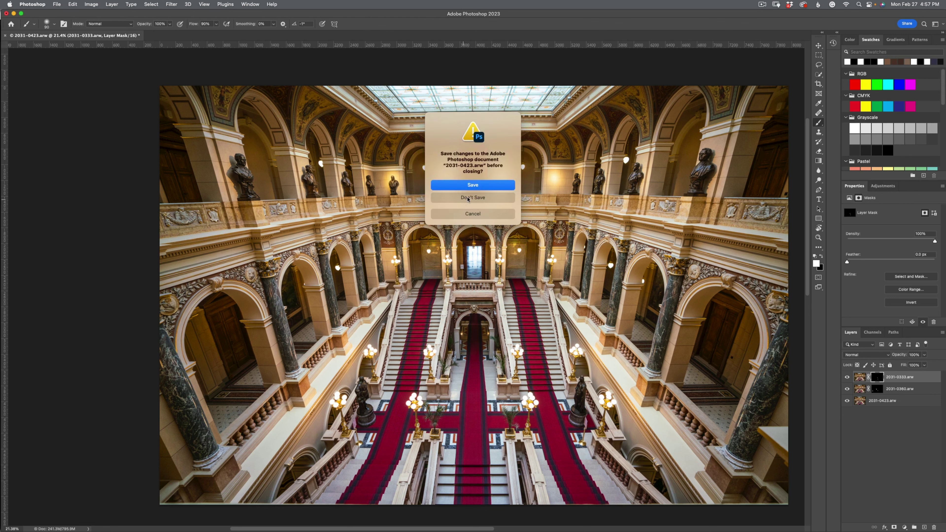
click(473, 199)
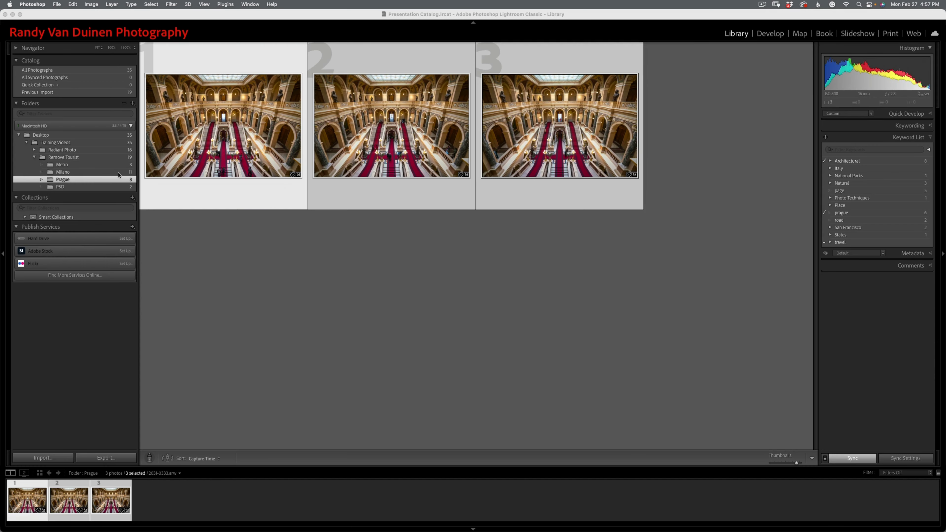
Step: In Lightroom Classic, open the Milano folder and enlarge its first cathedral photo
click(73, 173)
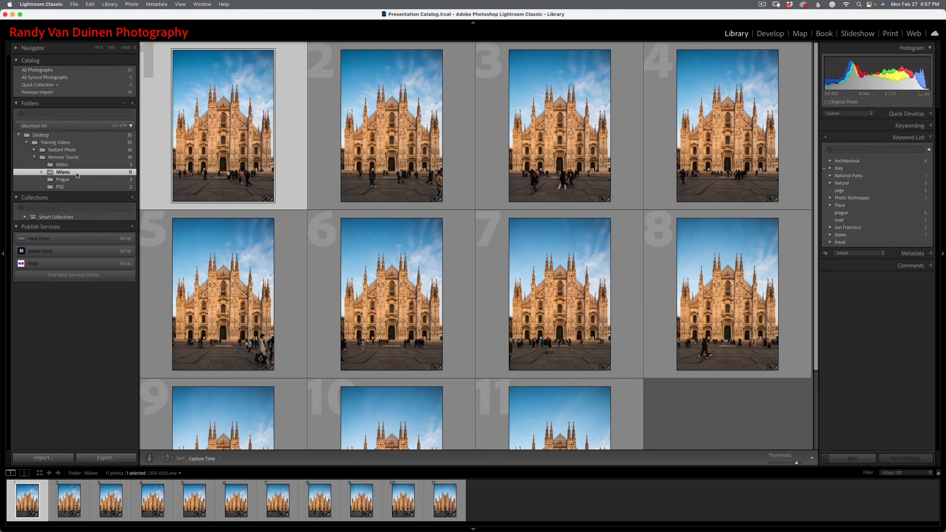
scroll(818, 205, down, 3)
scroll(781, 304, up, 3)
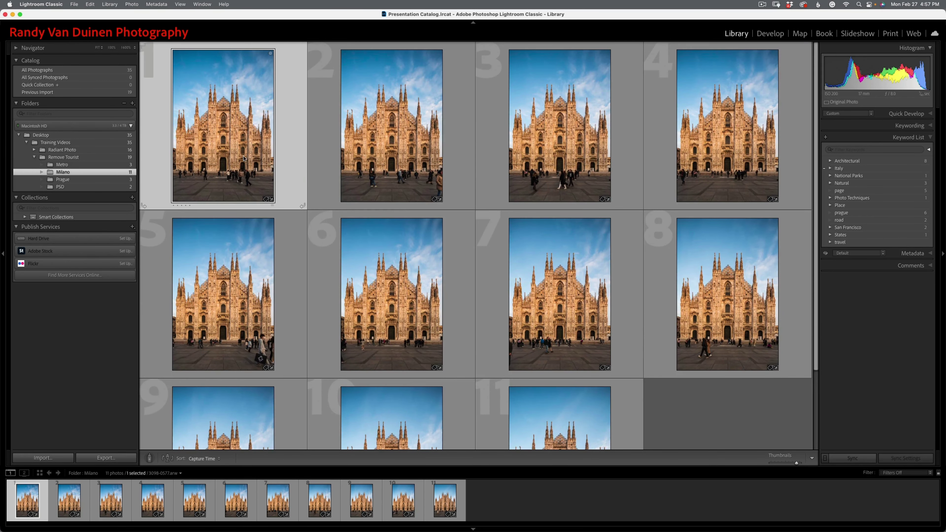
double_click(229, 154)
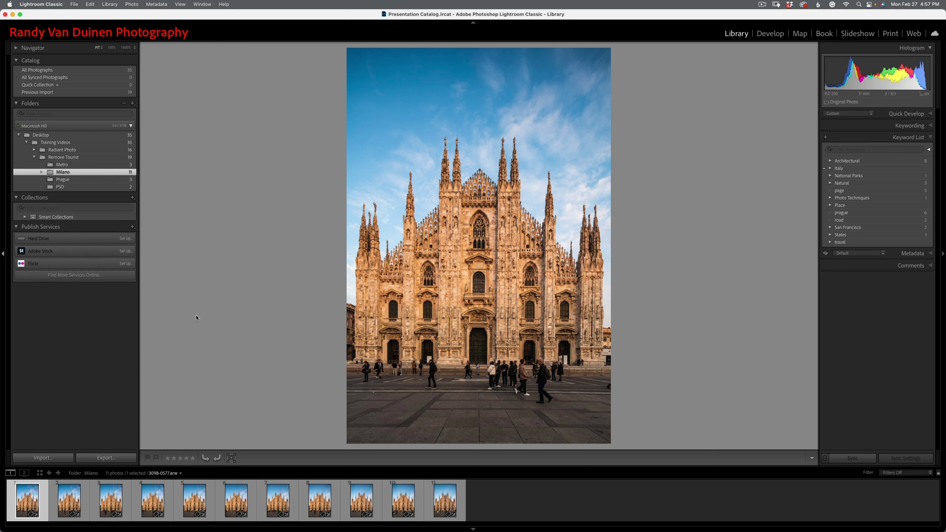
Step: Step through the enlarged Milano photos to the last one, comparing where people stand in each frame
key(Right)
key(Right)
key(Right)
key(Right)
key(Right)
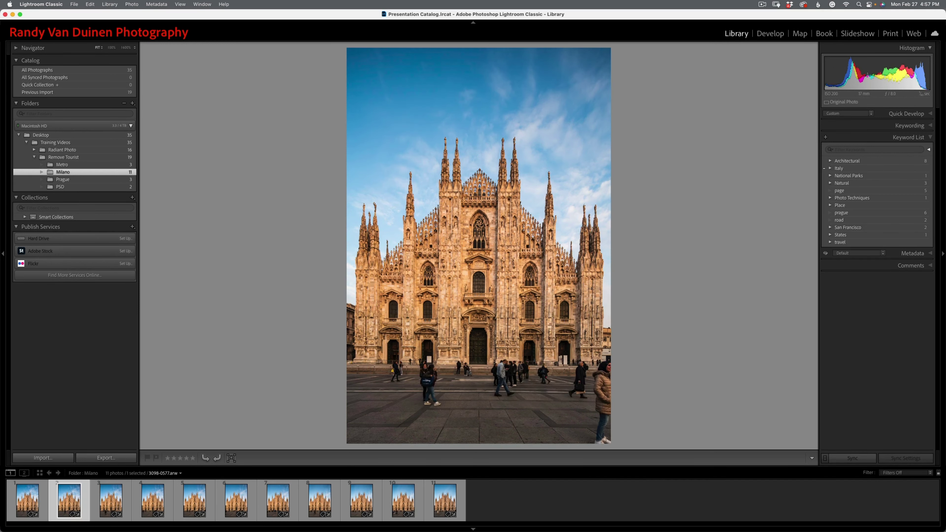
key(Right)
key(Right)
key(Right)
key(Right)
key(Right)
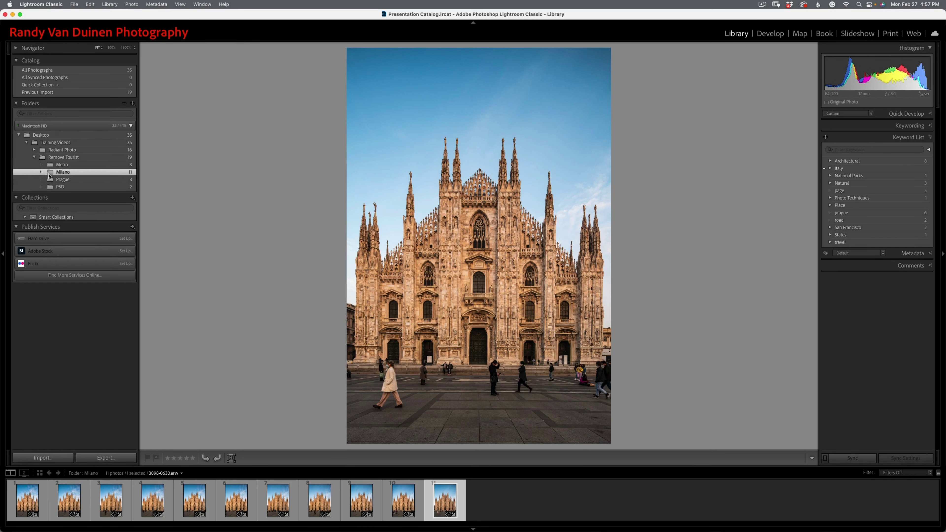
Step: Open the PSD folder and compare its two cathedral composites, ending on Test.psd
click(59, 187)
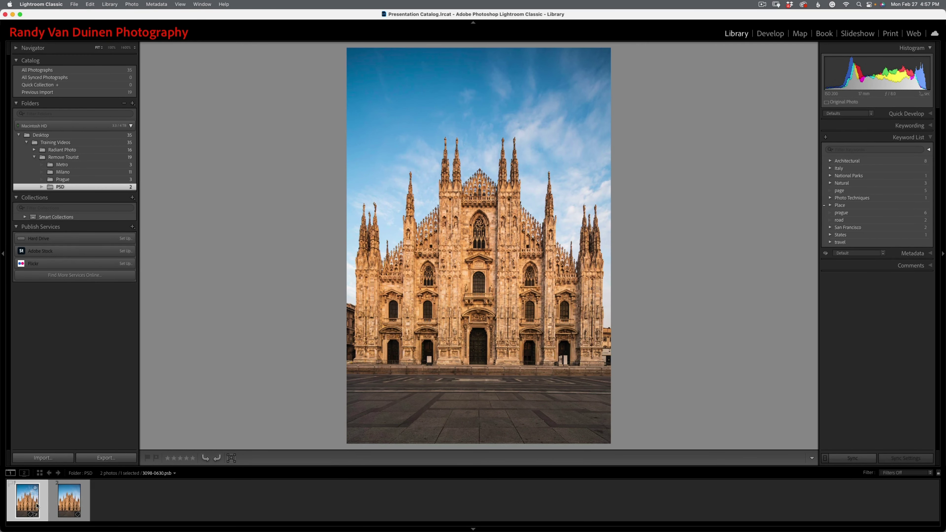
click(69, 500)
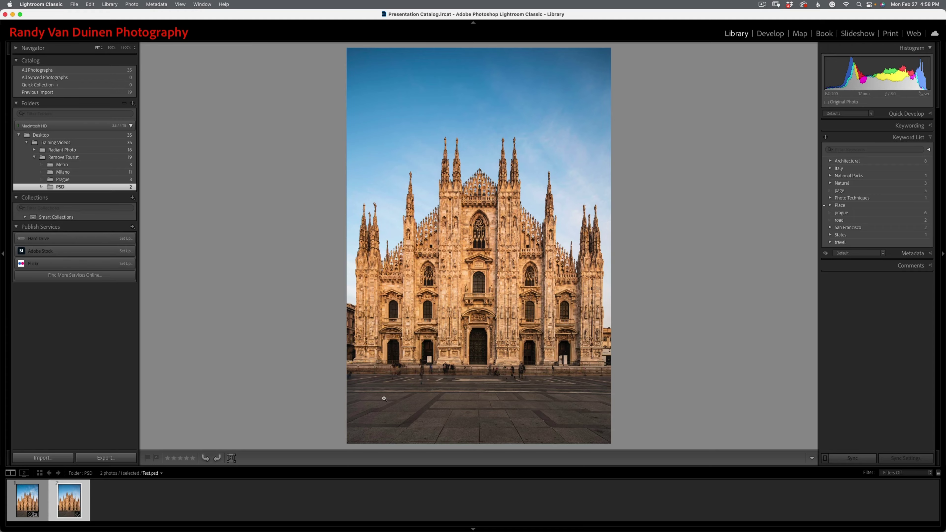
drag(384, 398, 525, 339)
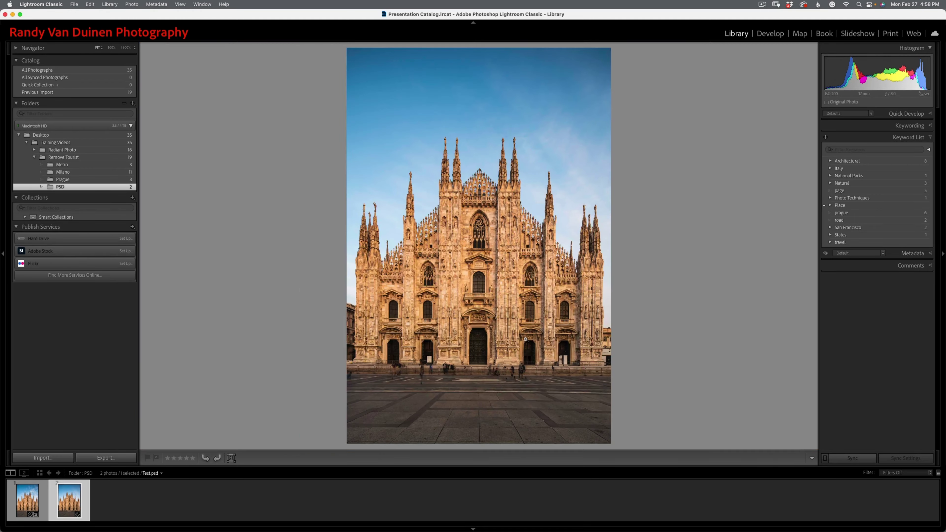
Step: Enlarge Test.psd and examine the leftover ghosted figures along the cathedral steps and railings
click(488, 346)
scroll(491, 360, down, 10)
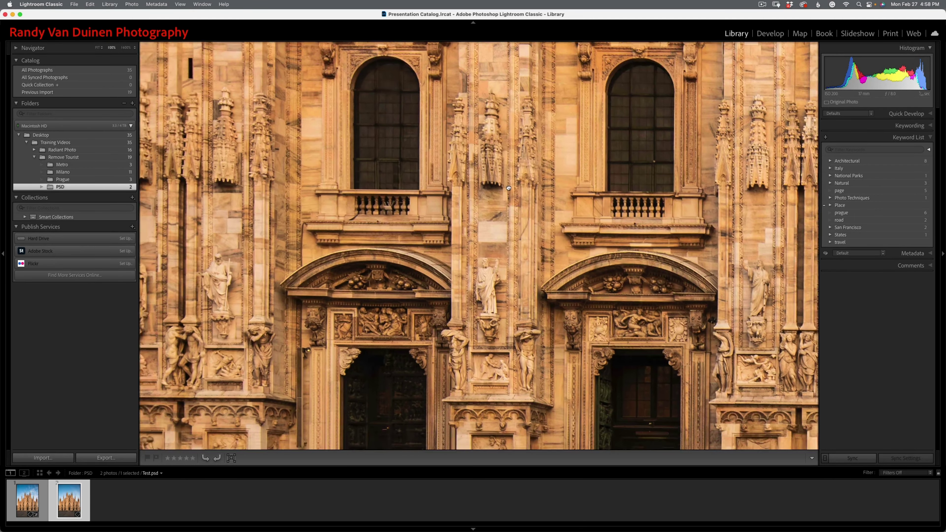
scroll(470, 299, down, 10)
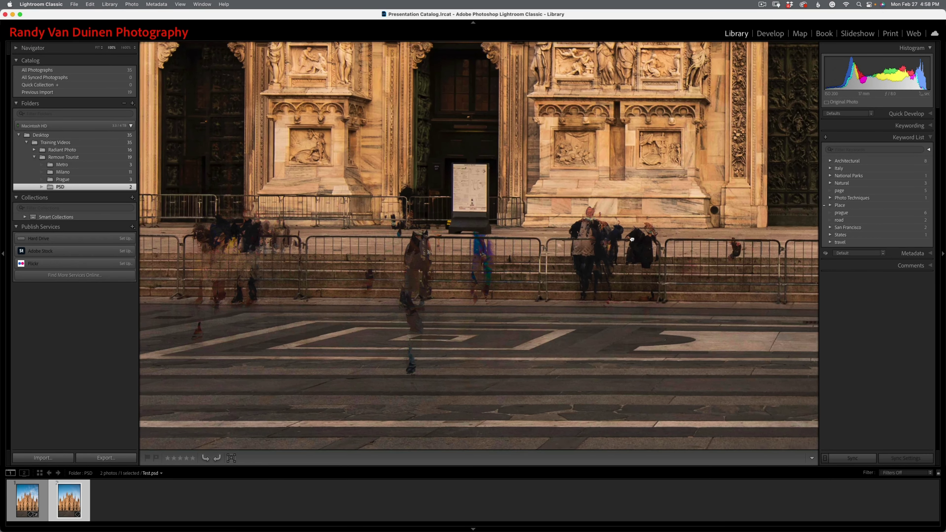
drag(632, 240, 529, 256)
drag(640, 260, 461, 254)
drag(586, 256, 271, 262)
drag(521, 257, 400, 247)
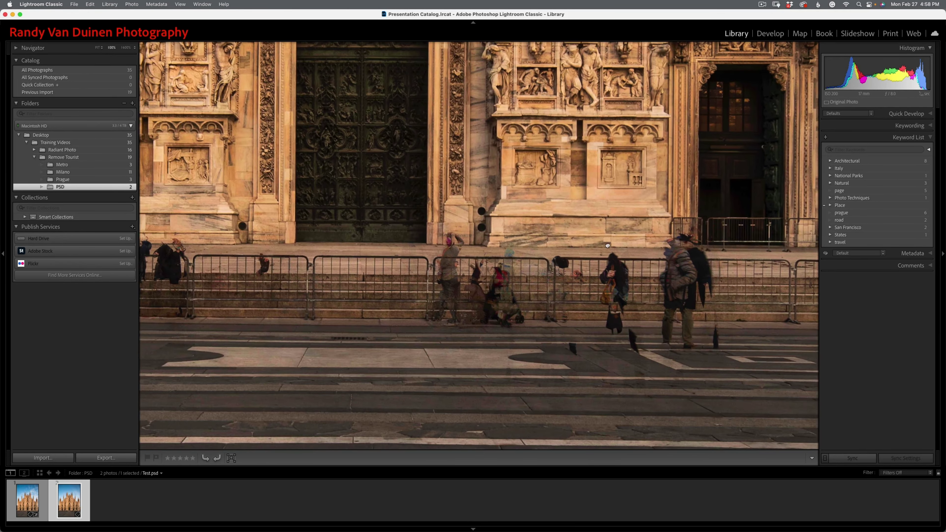
click(485, 253)
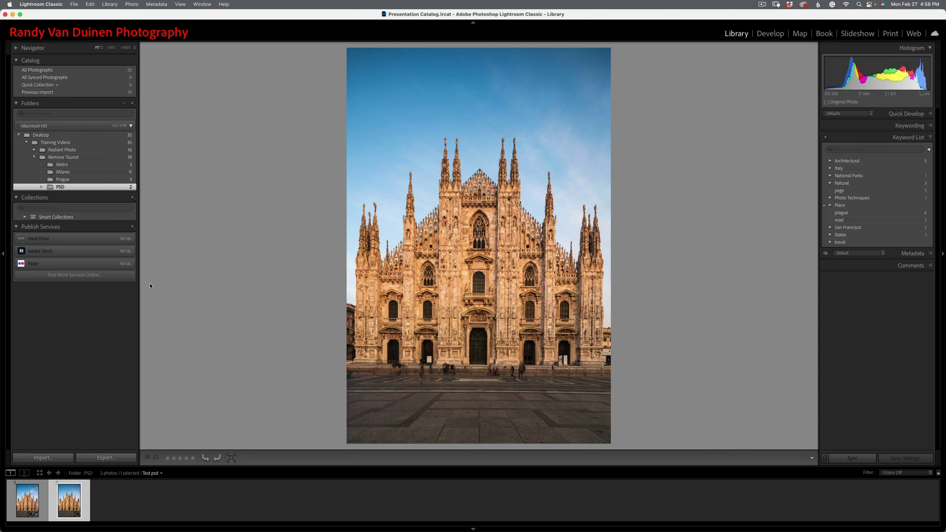
Step: Select all the photos in the Milano folder and open them as layers in Photoshop
click(73, 173)
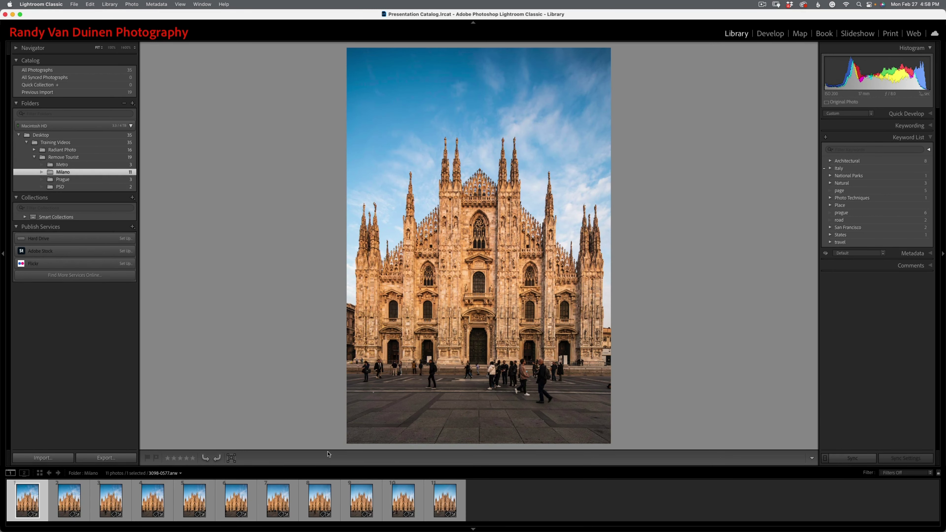
key(super+a)
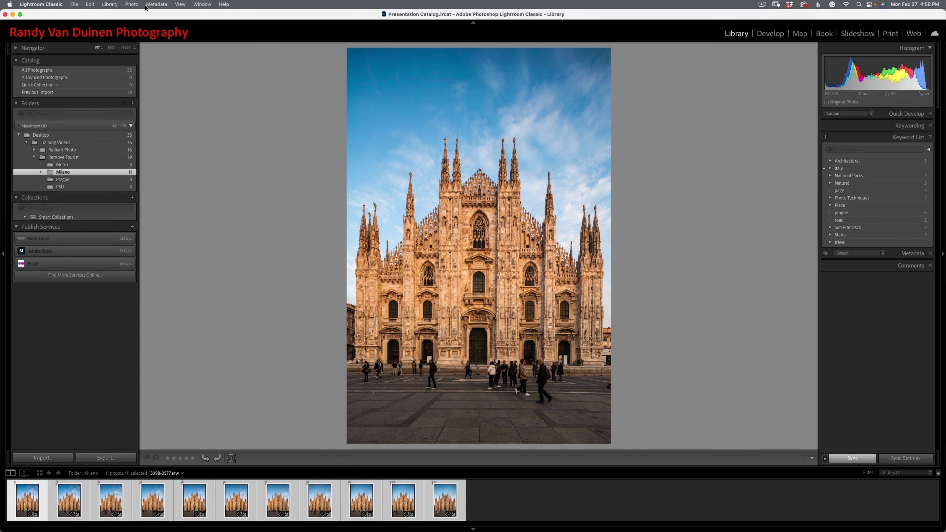
click(131, 4)
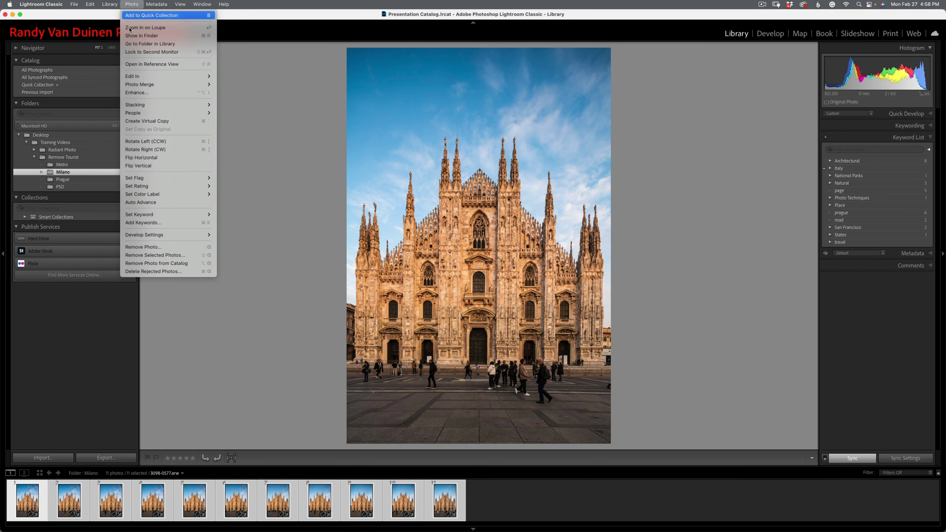
mouse_move(137, 78)
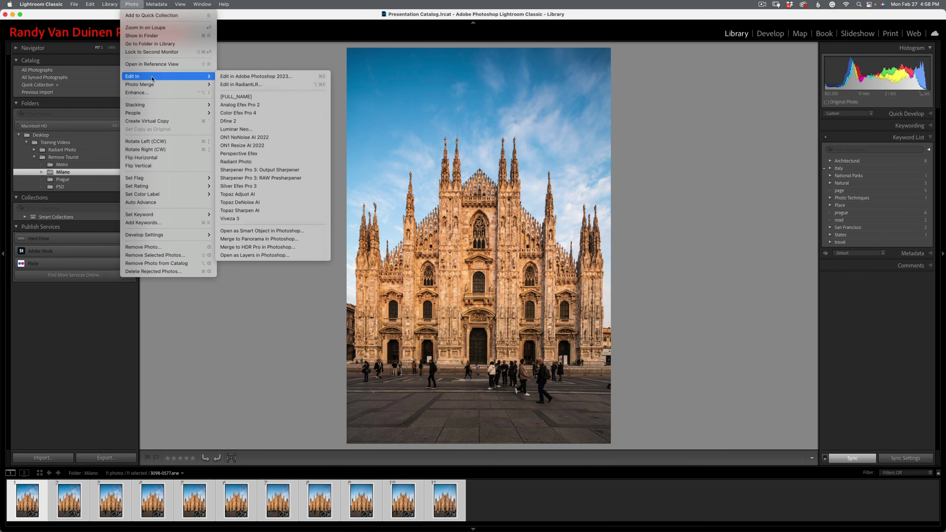
click(255, 257)
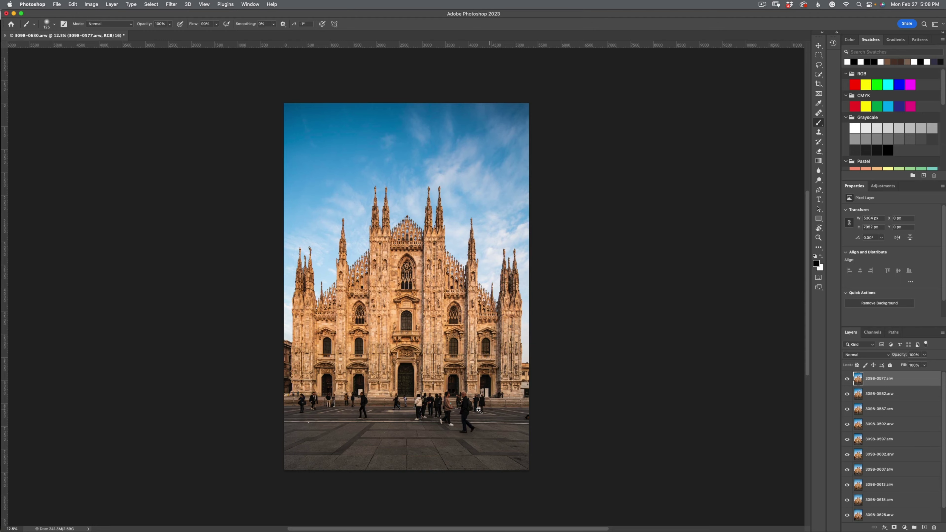
Step: Hide the top two layers, 3098-0577.arw and 3098-0582.arw, to compare where people stand in each frame
drag(479, 410, 514, 356)
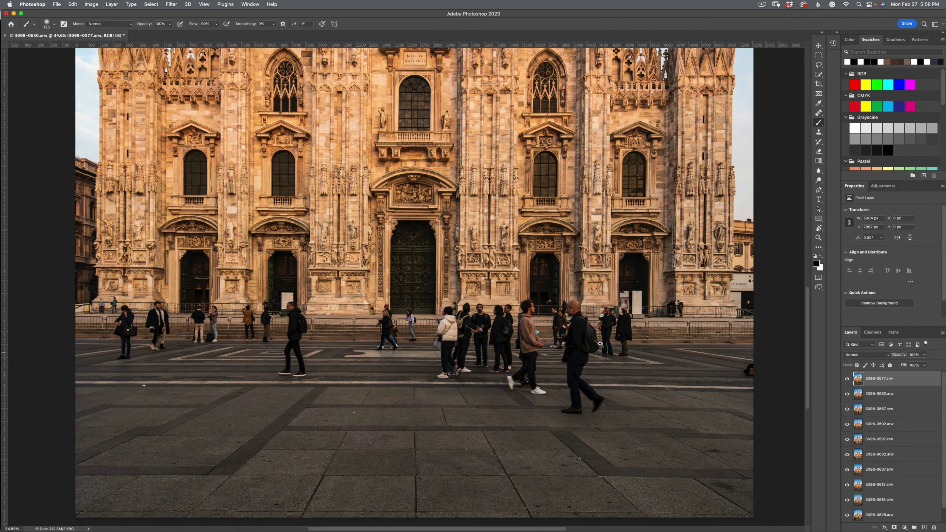
click(848, 379)
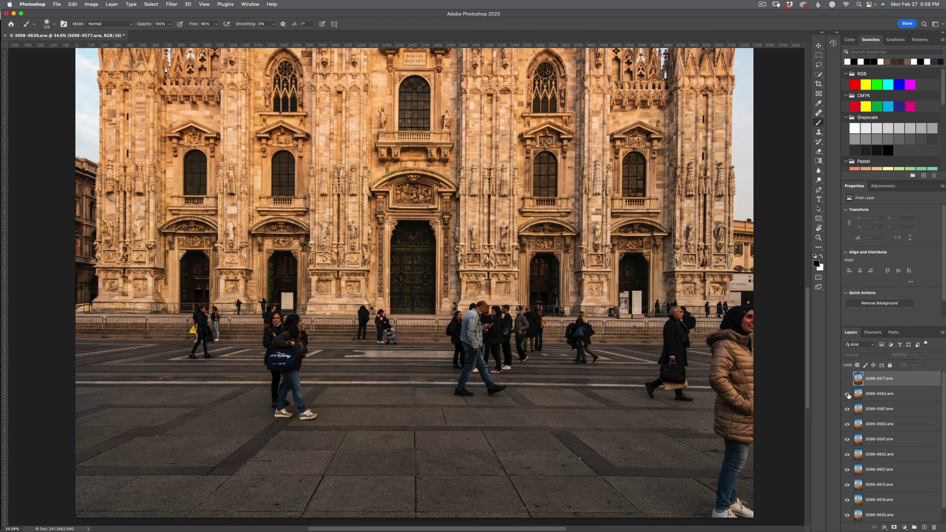
click(848, 394)
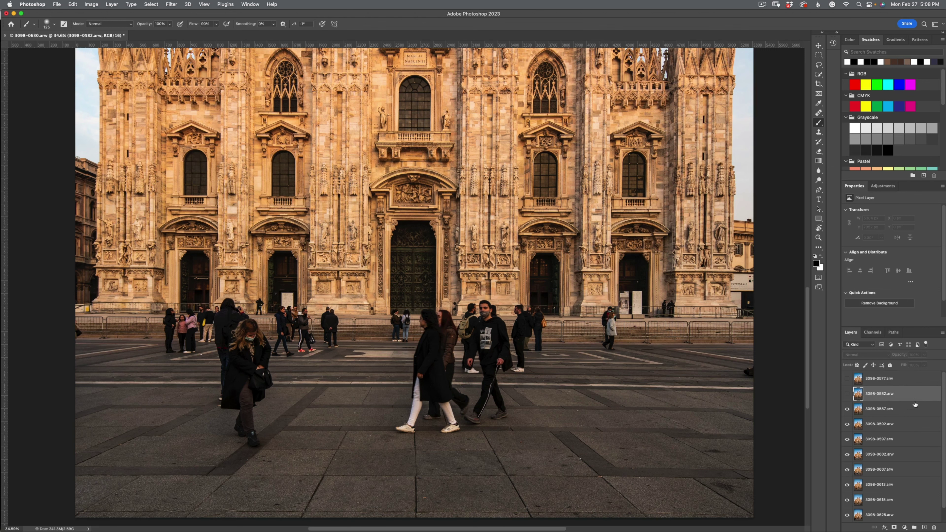
Step: Move layer 3098-0587.arw to the bottom of the stack and hide all the layers above it
click(918, 410)
scroll(936, 484, down, 1)
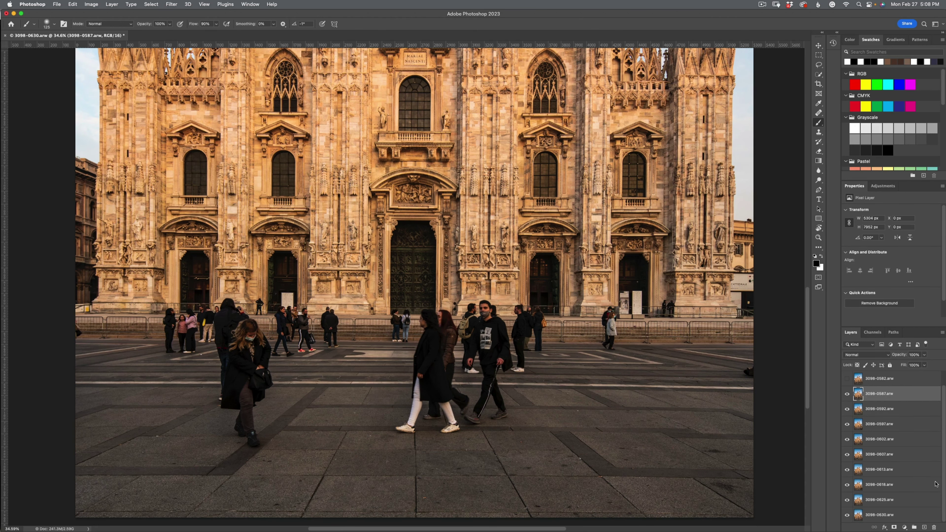
drag(918, 399, 901, 520)
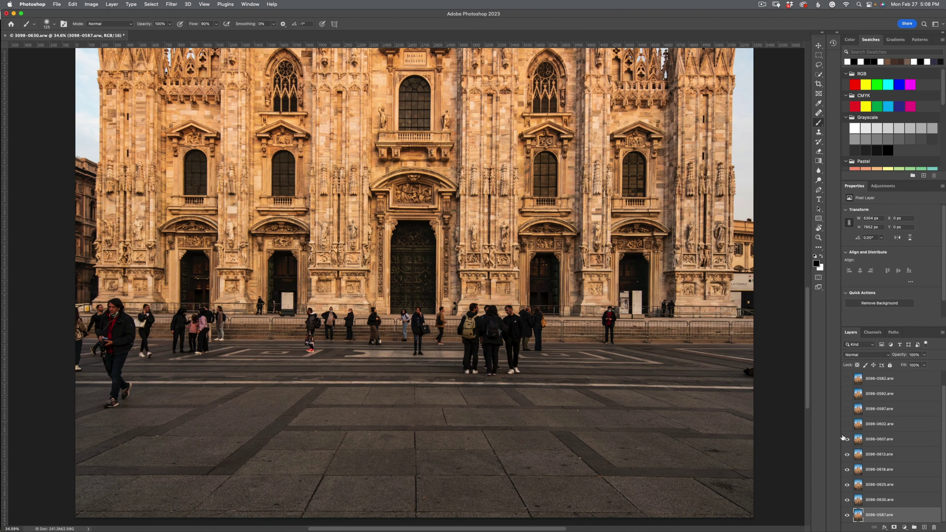
click(847, 500)
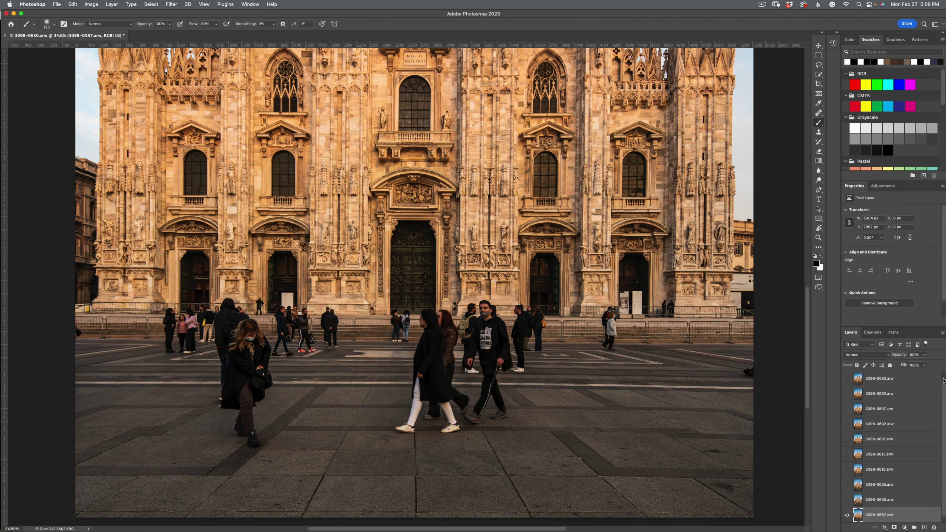
Step: Make layer 3098-0577.arw visible and move it directly above 3098-0587.arw
scroll(943, 385, up, 1)
click(848, 379)
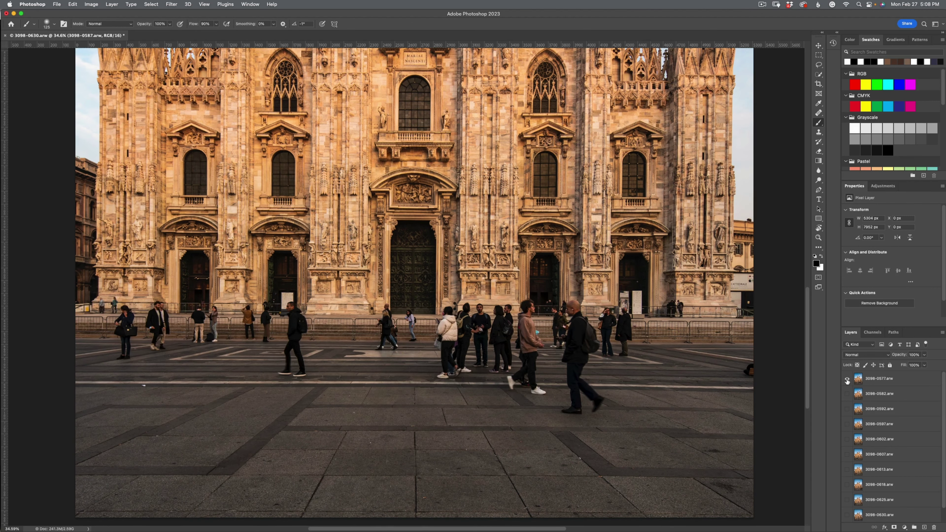
click(847, 380)
click(848, 379)
drag(897, 383, 908, 515)
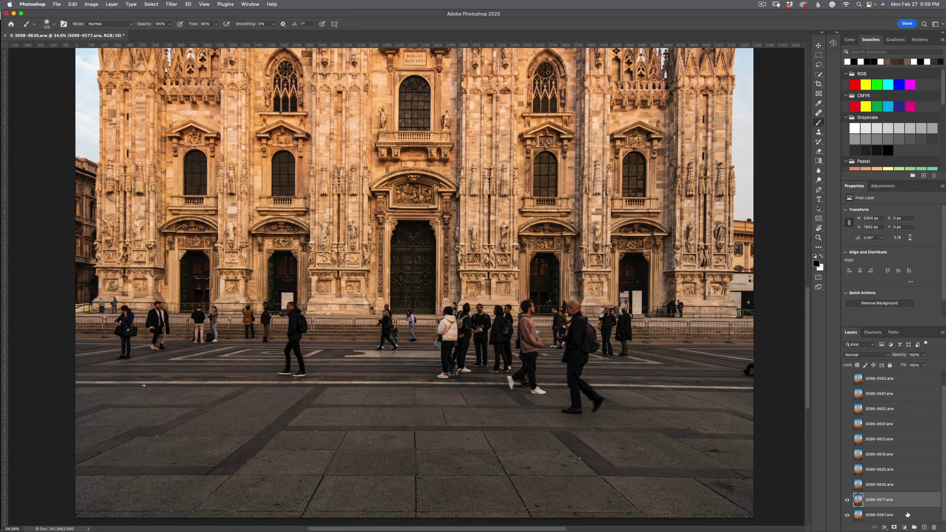
Step: Toggle the 3098-0577.arw layer off and on to compare its people with those in 3098-0587.arw
click(848, 501)
click(847, 501)
click(848, 501)
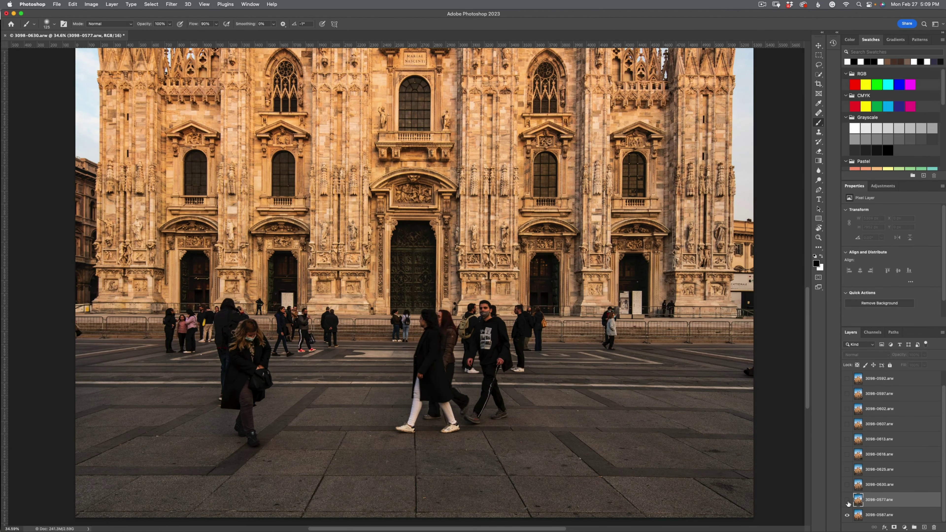
click(847, 501)
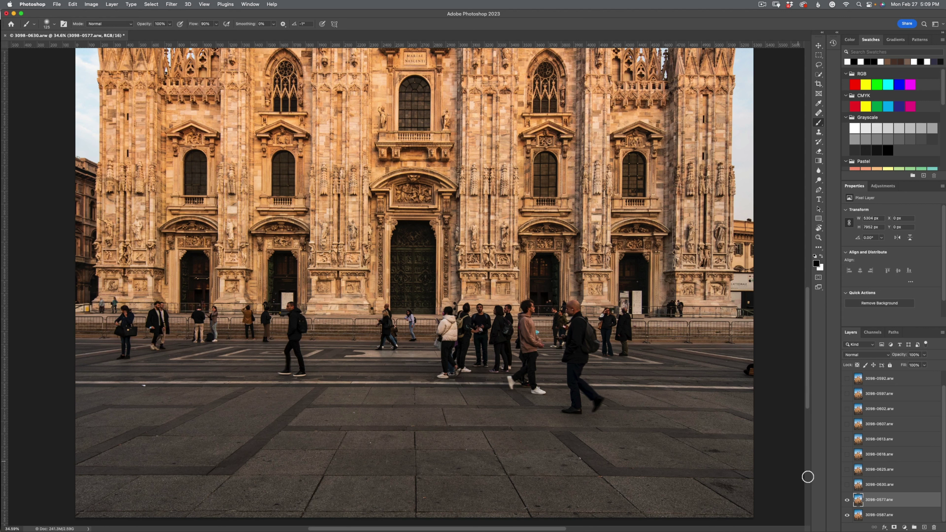
Step: Add a black layer mask to 3098-0577.arw and paint white over the left dark figure behind the railing beside the rightmost doorway
alt+click(894, 528)
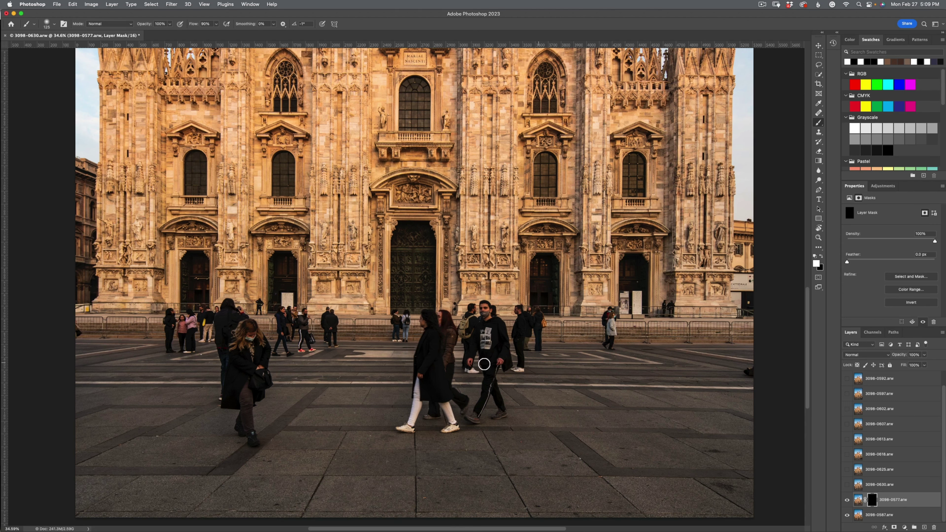
click(670, 310)
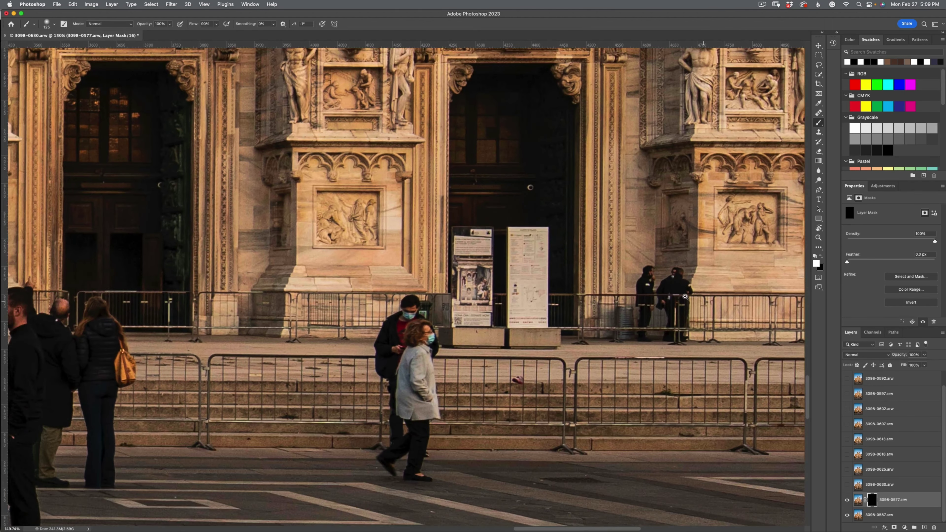
key(bracketleft)
key(bracketleft)
key(bracketleft)
mouse_move(645, 269)
mouse_down()
mouse_move(647, 316)
mouse_move(668, 279)
mouse_move(661, 295)
mouse_up()
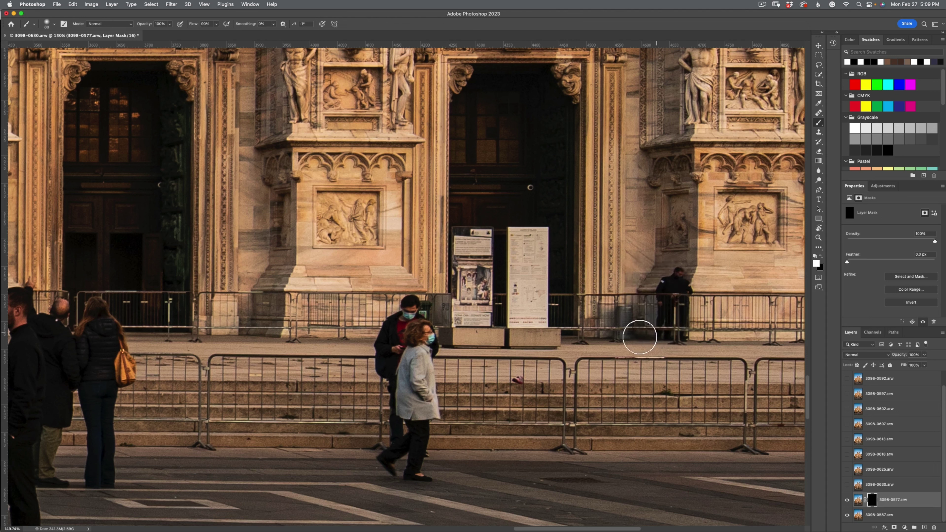
Step: Try painting white over the masked couple near the rightmost doorway and the pair standing by the central door
scroll(547, 358, down, 10)
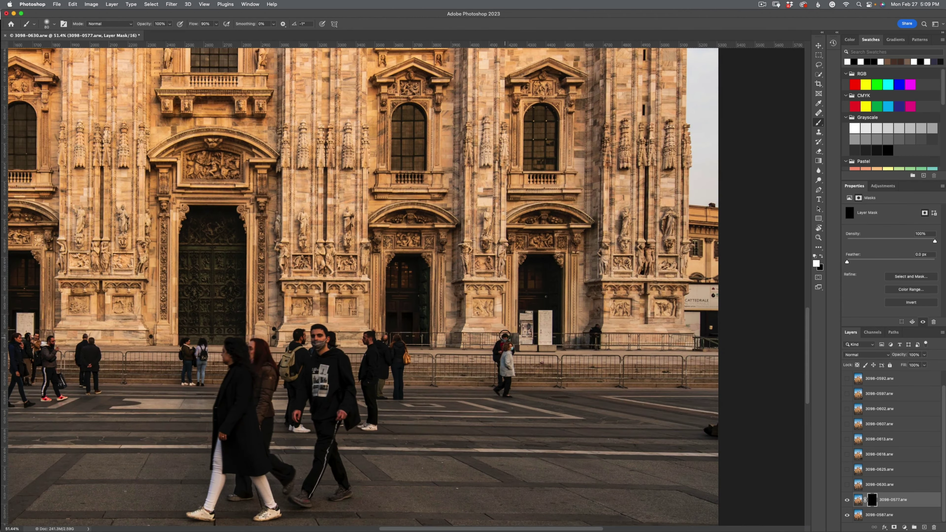
drag(505, 336, 512, 352)
key(super+z)
drag(478, 408, 836, 352)
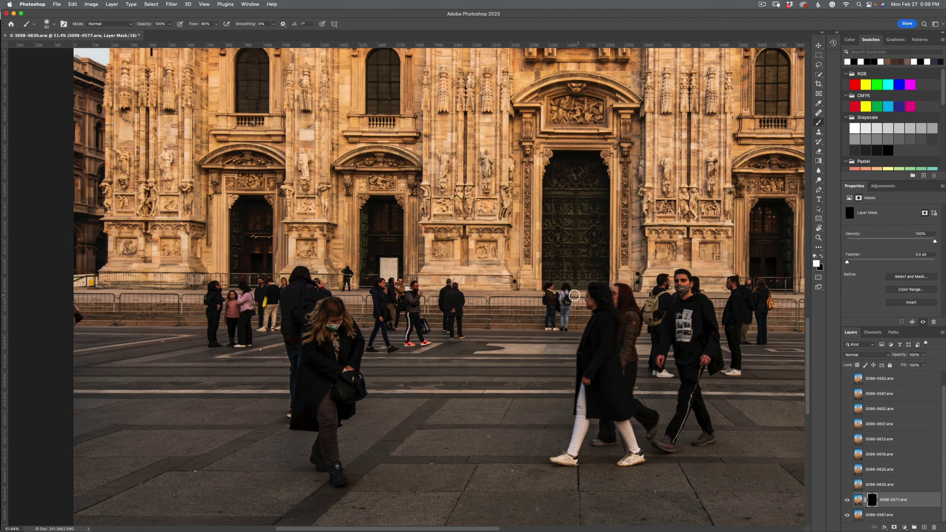
mouse_move(574, 295)
mouse_down()
mouse_move(550, 291)
mouse_move(549, 305)
mouse_up()
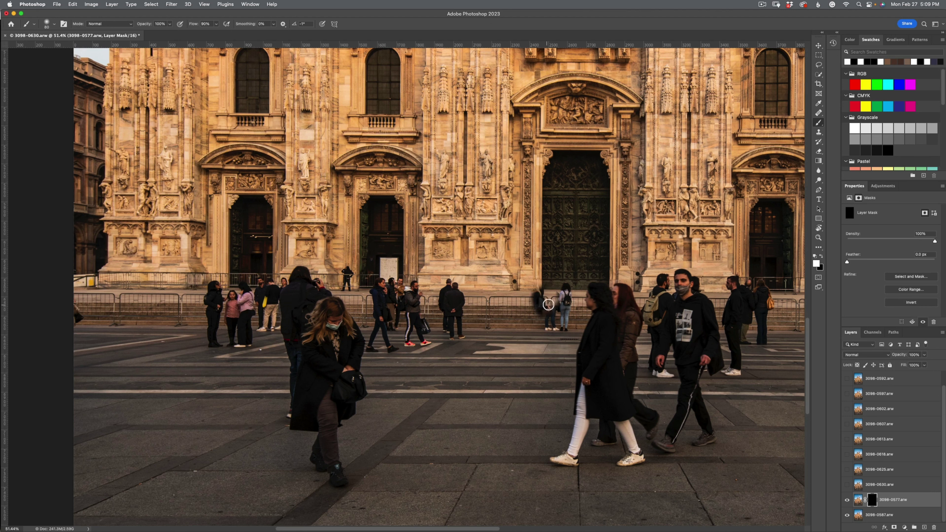
key(super+z)
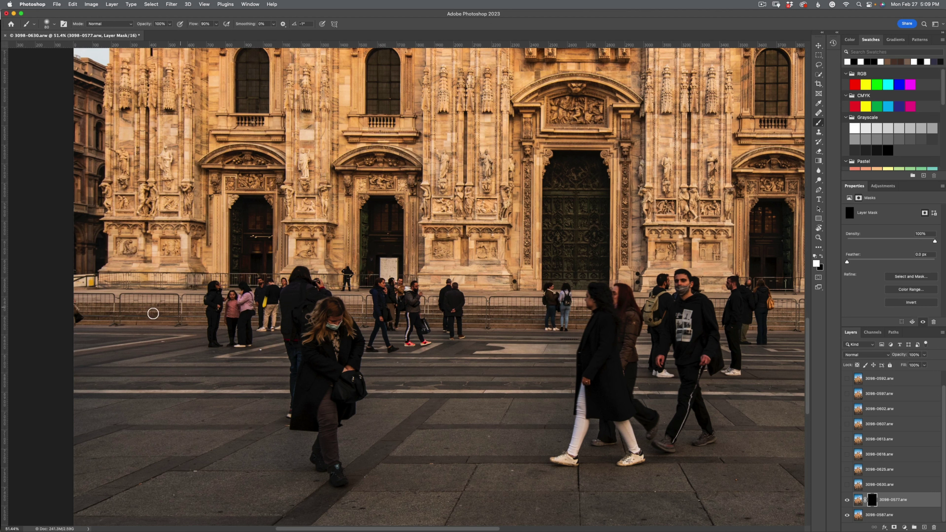
Step: Enlarge the brush and paint white over the foreground walkers' lower bodies on both sides of the plaza
key(bracketright)
key(bracketright)
key(bracketright)
key(bracketright)
key(bracketright)
mouse_move(341, 480)
mouse_down()
mouse_move(310, 453)
mouse_move(294, 471)
mouse_move(387, 421)
mouse_move(347, 397)
mouse_move(344, 384)
mouse_move(276, 358)
mouse_move(347, 351)
mouse_up()
mouse_move(583, 393)
mouse_down()
mouse_move(564, 405)
mouse_move(640, 447)
mouse_move(616, 459)
mouse_move(630, 461)
mouse_move(625, 453)
mouse_move(701, 413)
mouse_move(736, 405)
mouse_move(672, 459)
mouse_up()
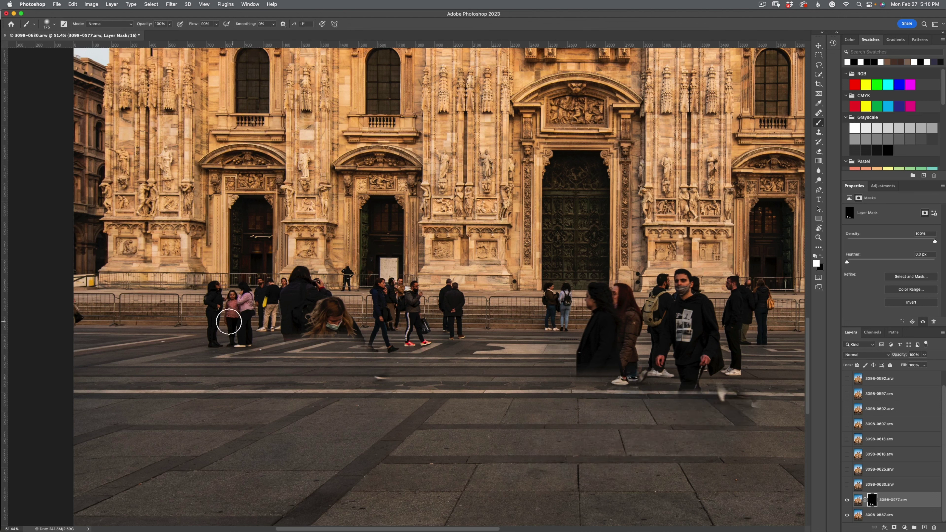
Step: Paint white on the 3098-0577.arw mask over the left woman's head, the hooded figure and the people along the left railing
drag(73, 317, 74, 317)
mouse_move(558, 296)
mouse_down()
mouse_move(545, 317)
mouse_move(547, 304)
mouse_up()
mouse_move(444, 295)
mouse_down()
mouse_move(453, 291)
mouse_move(445, 326)
mouse_move(456, 336)
mouse_move(476, 316)
mouse_move(422, 290)
mouse_move(423, 338)
mouse_up()
mouse_move(337, 300)
mouse_down()
mouse_move(350, 328)
mouse_move(339, 302)
mouse_move(301, 281)
mouse_move(294, 305)
mouse_move(310, 317)
mouse_move(311, 294)
mouse_move(286, 318)
mouse_move(302, 326)
mouse_move(318, 291)
mouse_move(326, 309)
mouse_move(280, 289)
mouse_move(266, 309)
mouse_up()
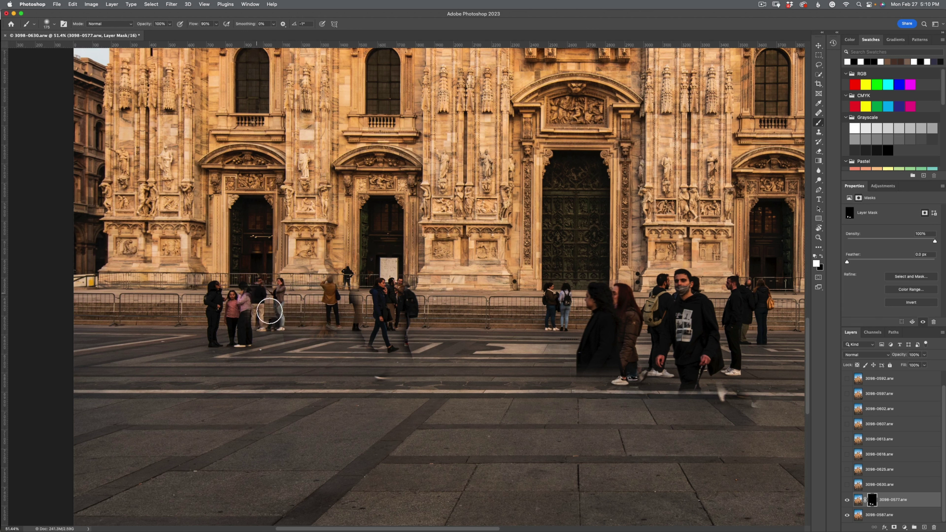
mouse_move(359, 286)
mouse_down()
mouse_move(344, 276)
mouse_move(370, 290)
mouse_up()
Step: Shrink the brush and paint black on the mask over the small patch at the railing beside the left signboard, restoring white as foreground
key(bracketleft)
key(bracketleft)
key(bracketleft)
key(bracketleft)
key(bracketleft)
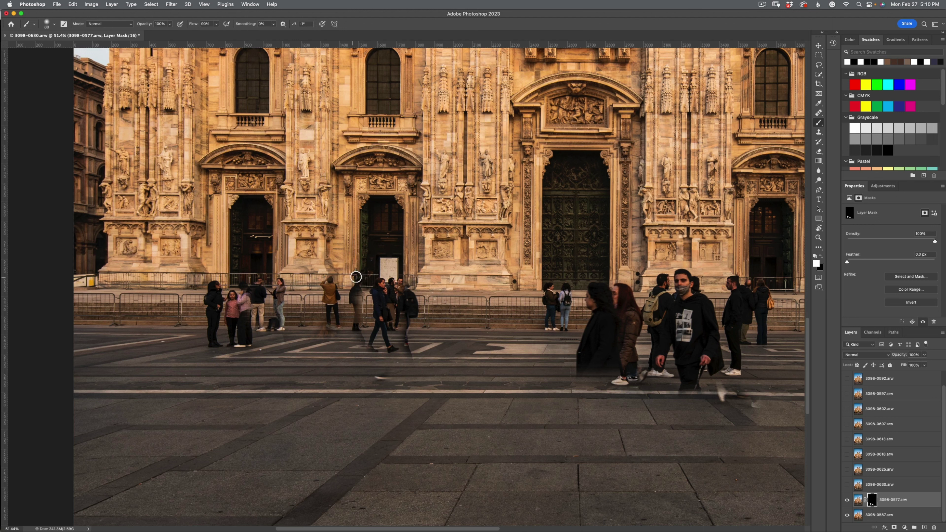
key(x)
drag(351, 277, 360, 280)
key(x)
Step: Review the remaining people across the plaza and make layer 3098-0630.arw visible above the masked layer
drag(685, 306, 500, 312)
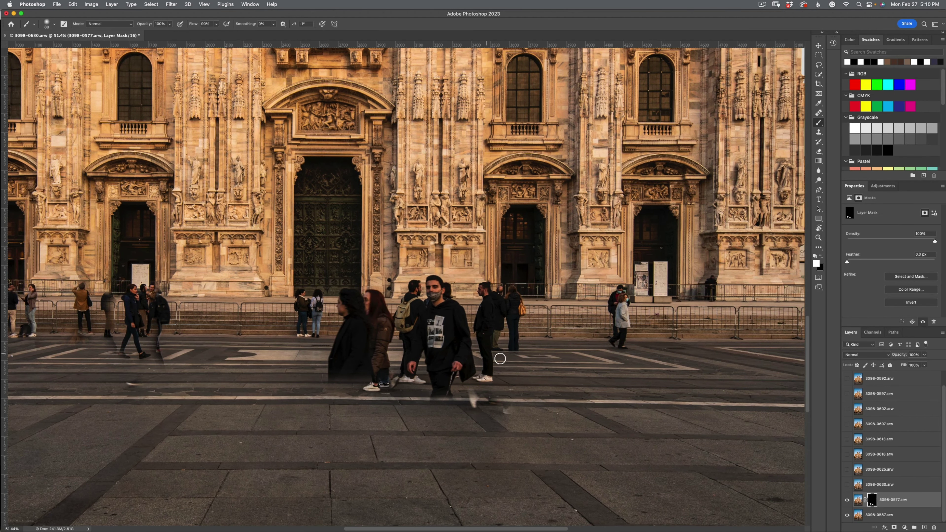
scroll(501, 358, down, 3)
drag(458, 343, 498, 347)
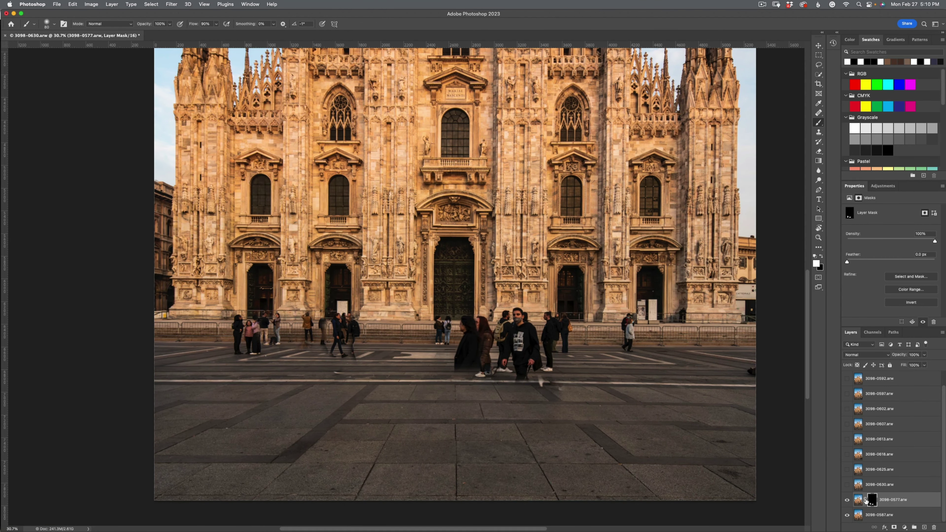
click(847, 485)
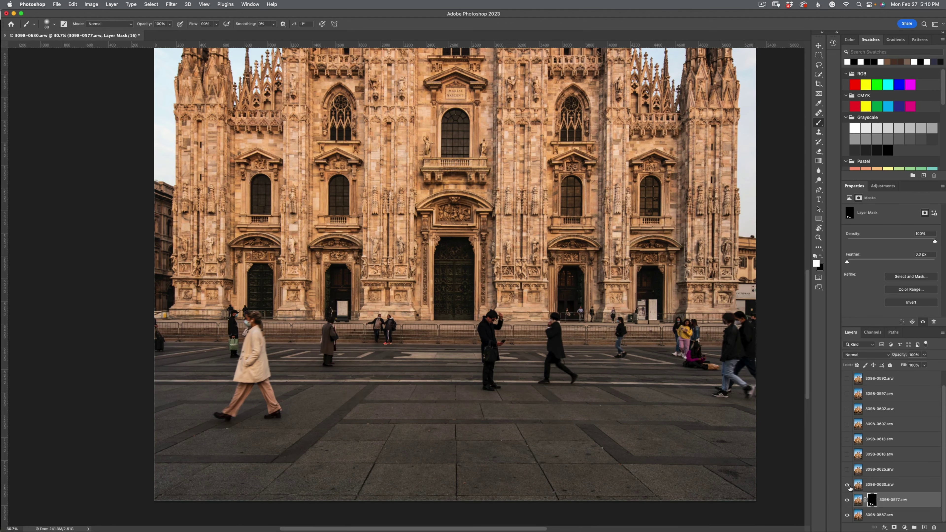
Step: Compare layer 3098-0630.arw shown and hidden to see where its people overlap those remaining in the composite
click(848, 486)
click(848, 485)
click(848, 485)
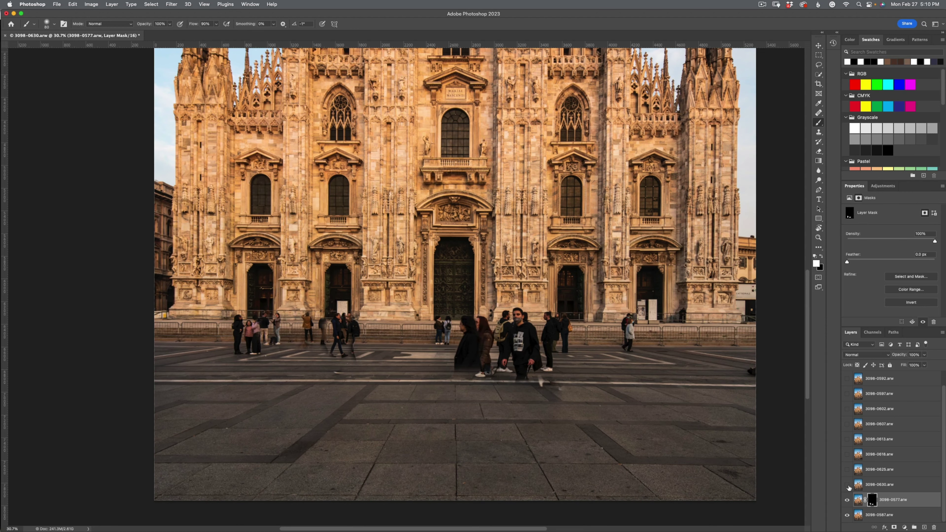
click(848, 486)
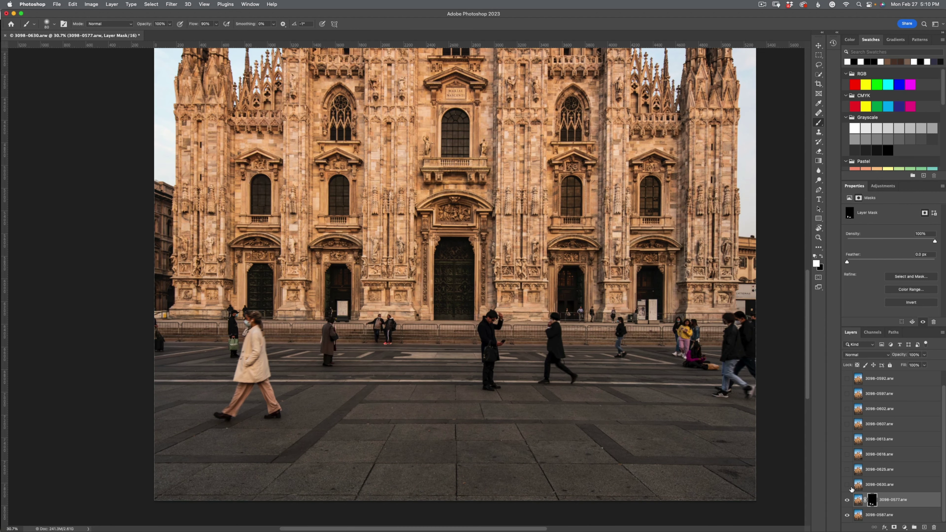
click(849, 485)
click(848, 485)
Step: Select layer 3098-0630.arw and give it a black layer mask that hides the whole frame
click(853, 490)
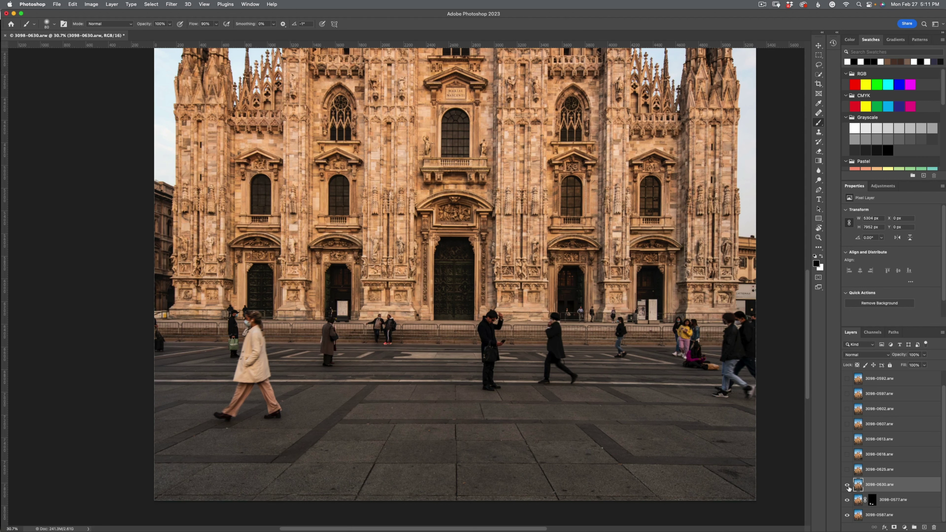
click(848, 485)
click(848, 486)
click(849, 485)
click(848, 485)
click(846, 441)
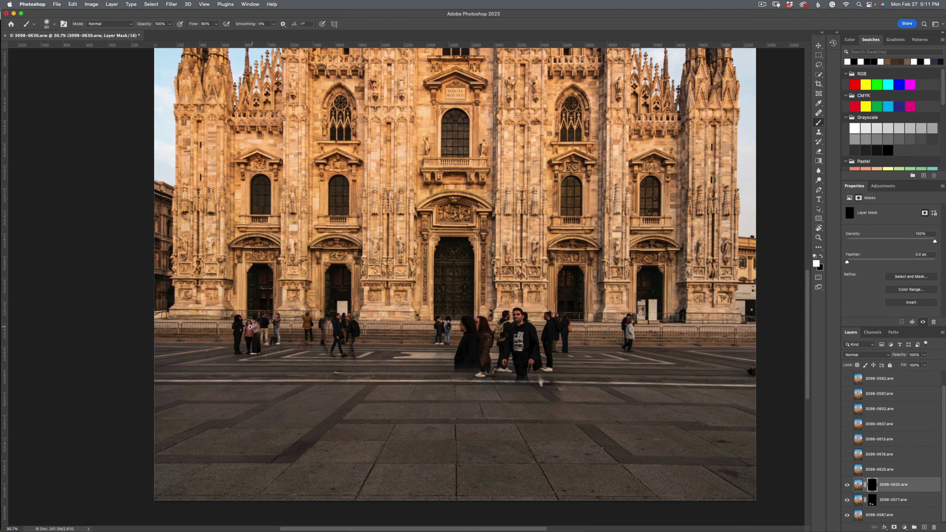
Step: Try to paint white on the 3098-0630.arw mask over the group of women on the left, and undo the strokes
scroll(250, 327, up, 5)
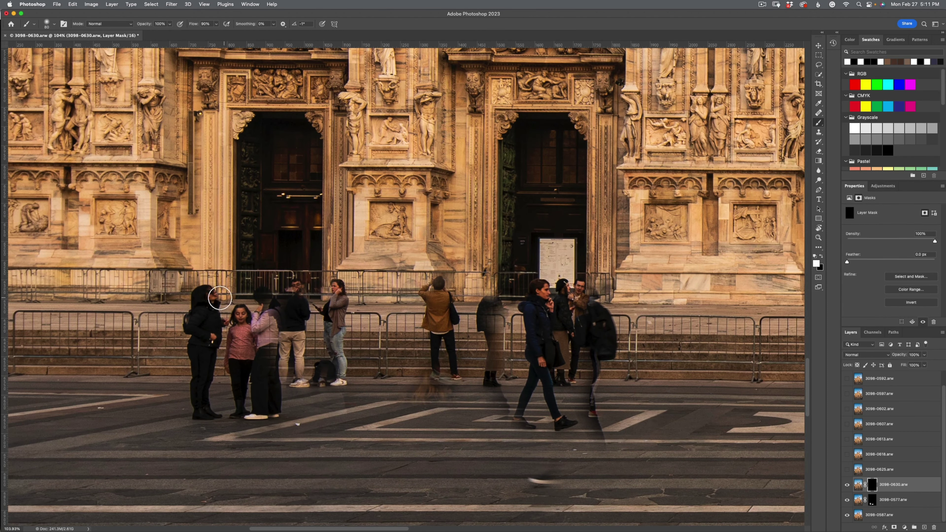
mouse_move(219, 298)
mouse_down()
mouse_move(195, 302)
mouse_move(204, 324)
mouse_move(258, 298)
mouse_move(271, 342)
mouse_move(283, 323)
mouse_up()
key(super+z)
key(super+z)
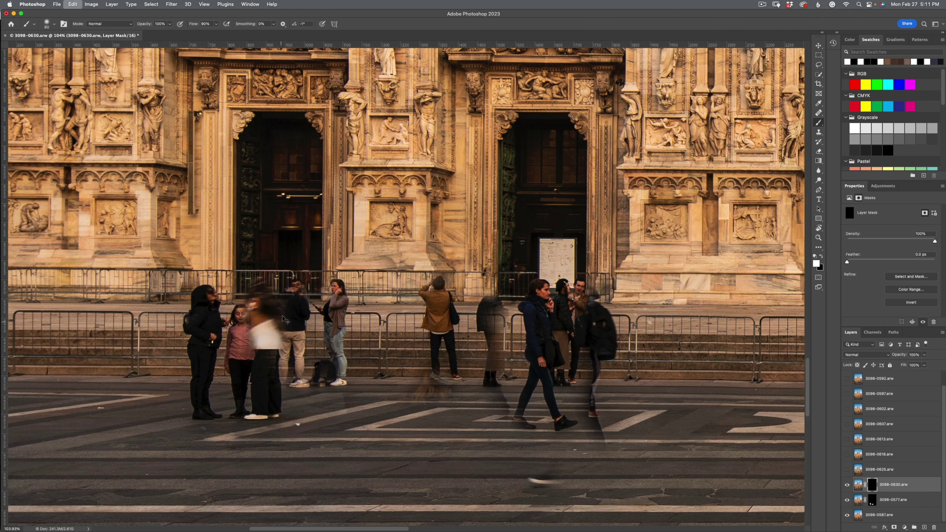
Step: Paint white on the 3098-0630.arw mask over the people along the left railing and parts of the women's group
mouse_move(306, 281)
mouse_down()
mouse_move(322, 339)
mouse_move(340, 333)
mouse_move(347, 289)
mouse_move(326, 388)
mouse_move(355, 340)
mouse_up()
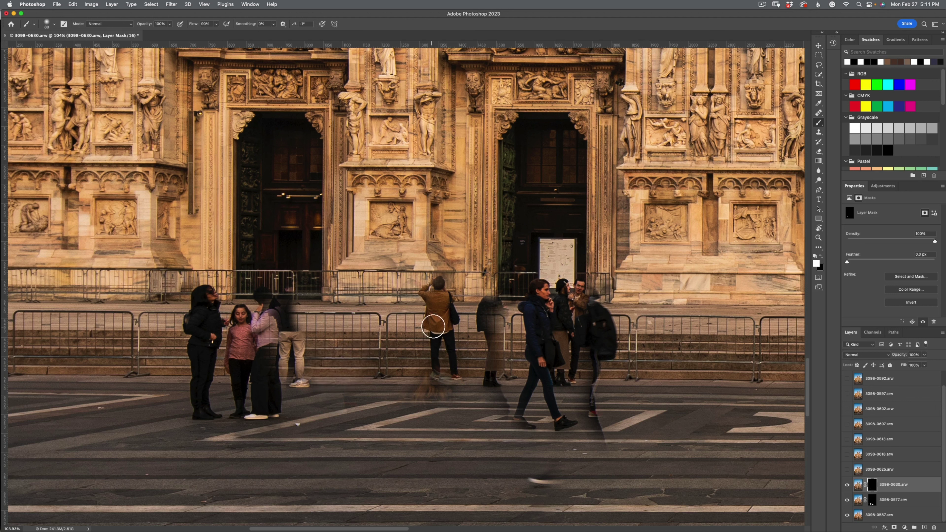
mouse_move(433, 327)
mouse_down()
mouse_move(435, 291)
mouse_move(434, 347)
mouse_move(411, 390)
mouse_move(429, 404)
mouse_move(452, 365)
mouse_up()
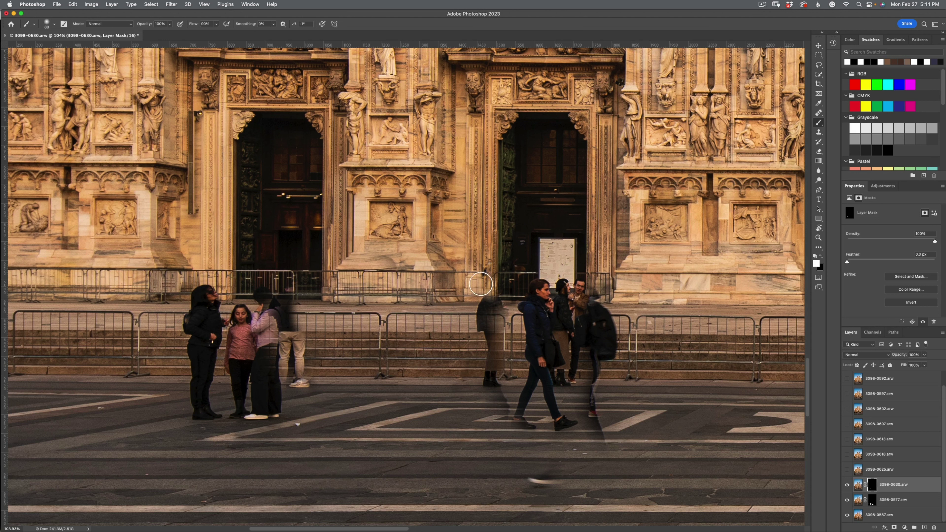
mouse_move(481, 284)
mouse_down()
mouse_move(491, 353)
mouse_move(484, 381)
mouse_move(463, 386)
mouse_up()
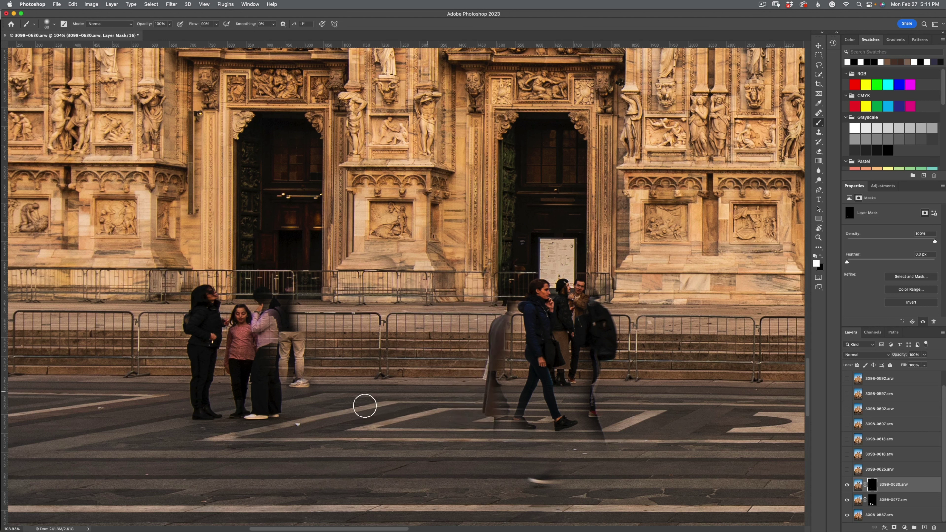
mouse_move(338, 402)
mouse_down()
mouse_move(308, 382)
mouse_move(316, 376)
mouse_move(295, 369)
mouse_up()
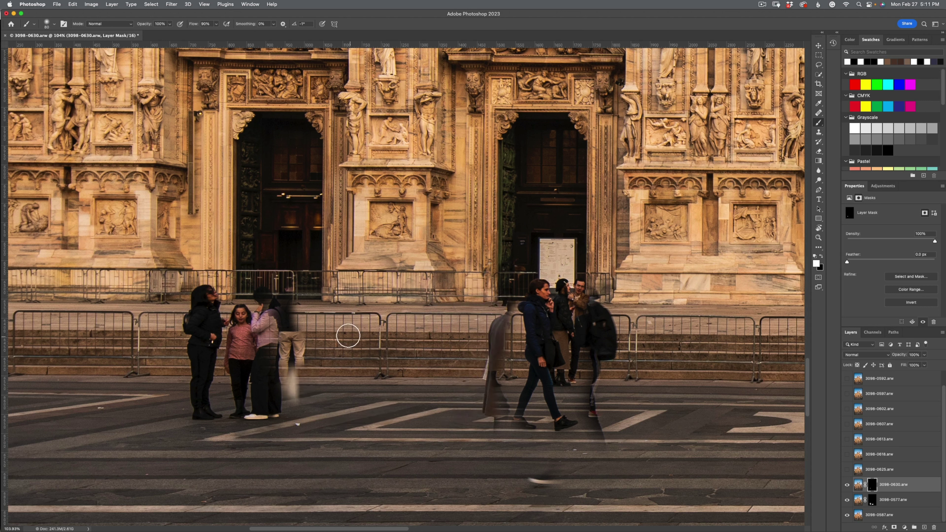
mouse_move(188, 289)
mouse_down()
mouse_move(209, 334)
mouse_move(231, 330)
mouse_move(204, 380)
mouse_up()
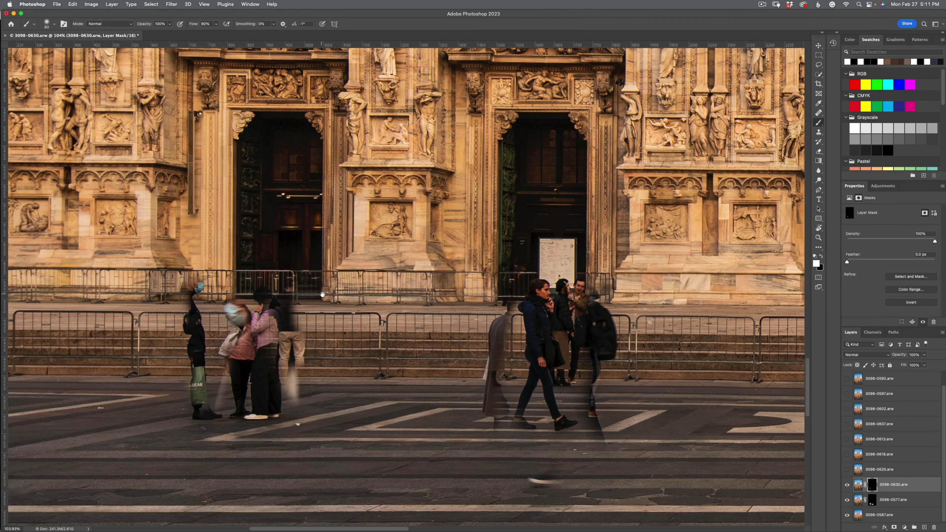
drag(285, 303, 215, 321)
Step: Paint white over the two people before the central door and, with a larger brush, the walking group beside it
scroll(216, 320, right, 10)
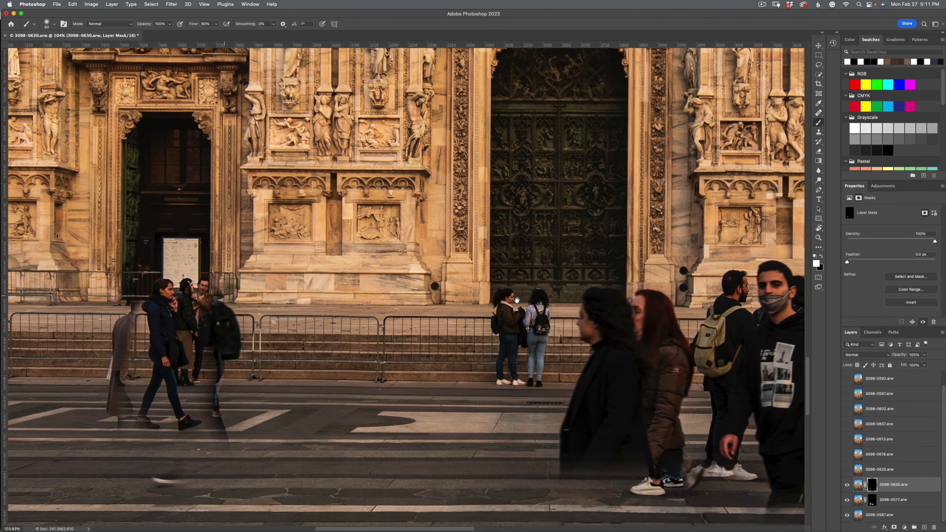
mouse_move(504, 292)
mouse_down()
mouse_move(501, 329)
mouse_move(536, 303)
mouse_move(540, 356)
mouse_move(538, 370)
mouse_move(522, 374)
mouse_move(515, 342)
mouse_move(505, 371)
mouse_move(550, 360)
mouse_up()
scroll(540, 387, down, 5)
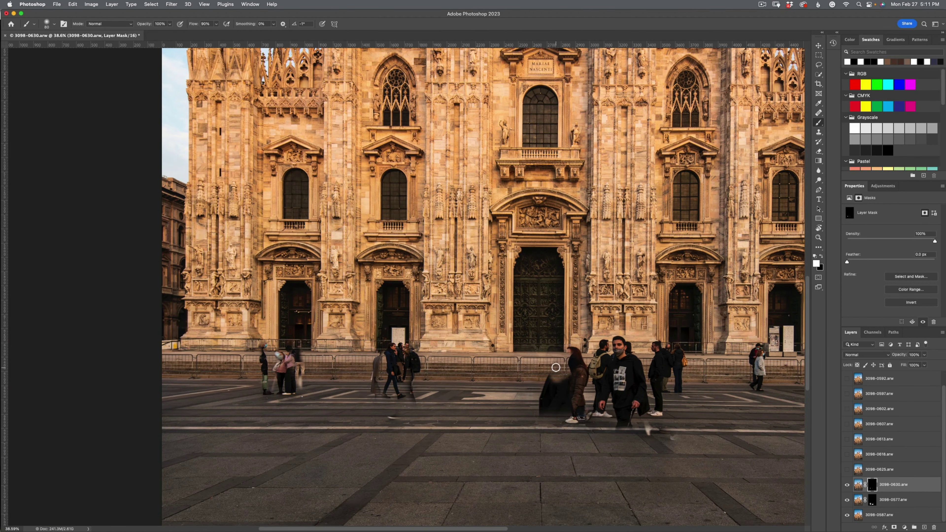
mouse_move(554, 397)
mouse_down()
mouse_move(540, 415)
mouse_move(569, 387)
mouse_up()
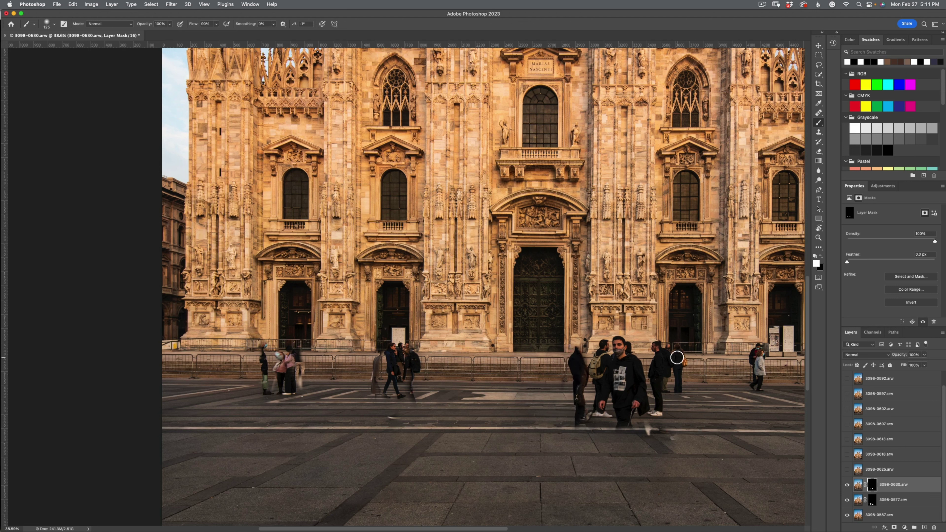
mouse_move(652, 421)
mouse_down()
mouse_move(677, 439)
mouse_move(633, 441)
mouse_move(607, 423)
mouse_move(642, 393)
mouse_move(625, 382)
mouse_move(636, 373)
mouse_move(617, 370)
mouse_move(619, 341)
mouse_move(644, 377)
mouse_up()
mouse_move(605, 343)
mouse_down()
mouse_move(607, 401)
mouse_move(598, 405)
mouse_move(650, 393)
mouse_move(656, 429)
mouse_move(672, 355)
mouse_up()
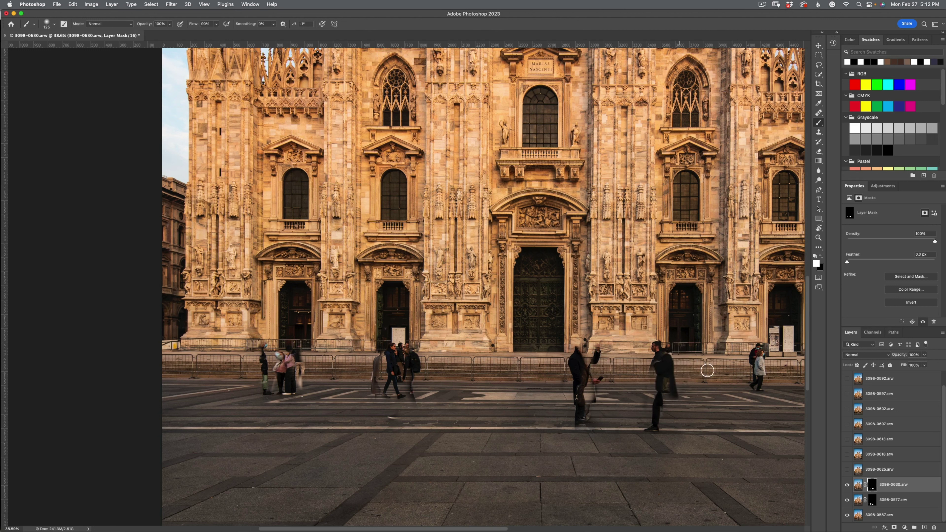
Step: Paint white over the pair at the right railing, and compare the composite with layer 3098-0630.arw hidden and shown
drag(754, 353, 763, 363)
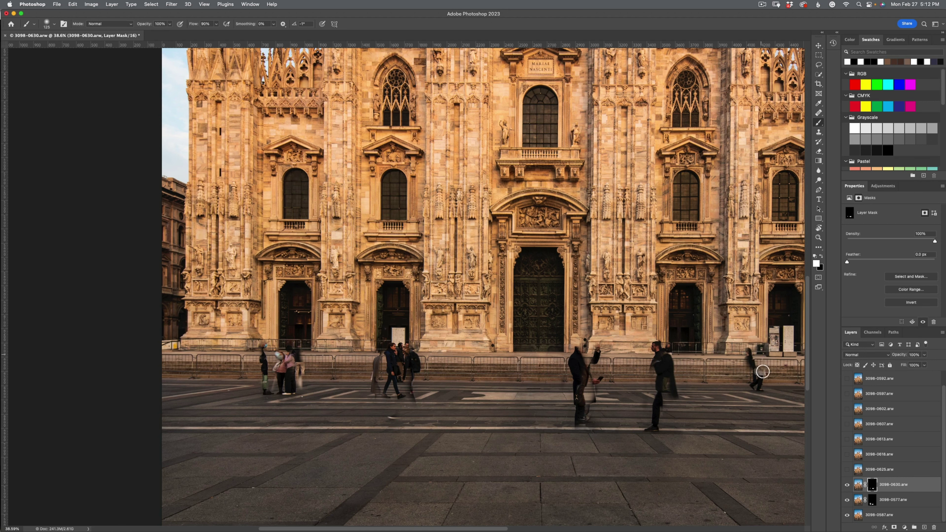
scroll(740, 372, right, 5)
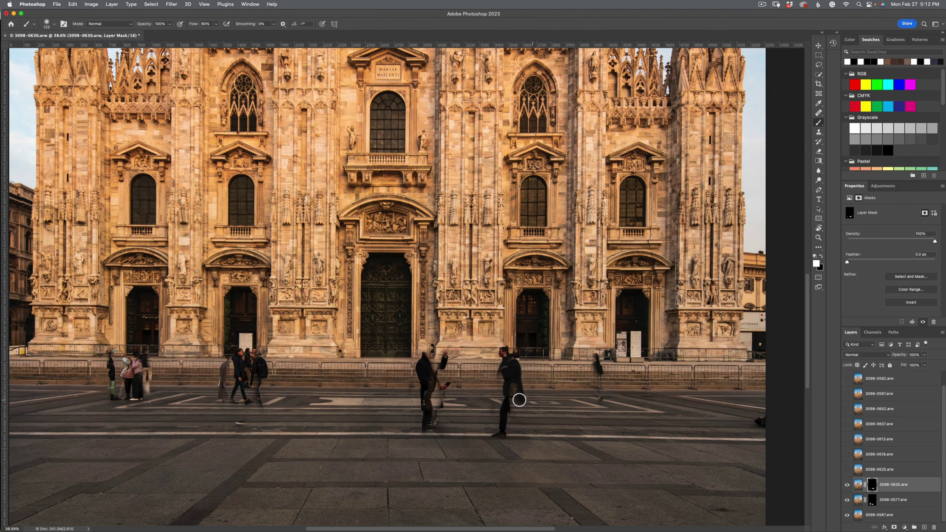
scroll(436, 382, down, 3)
drag(436, 383, 500, 350)
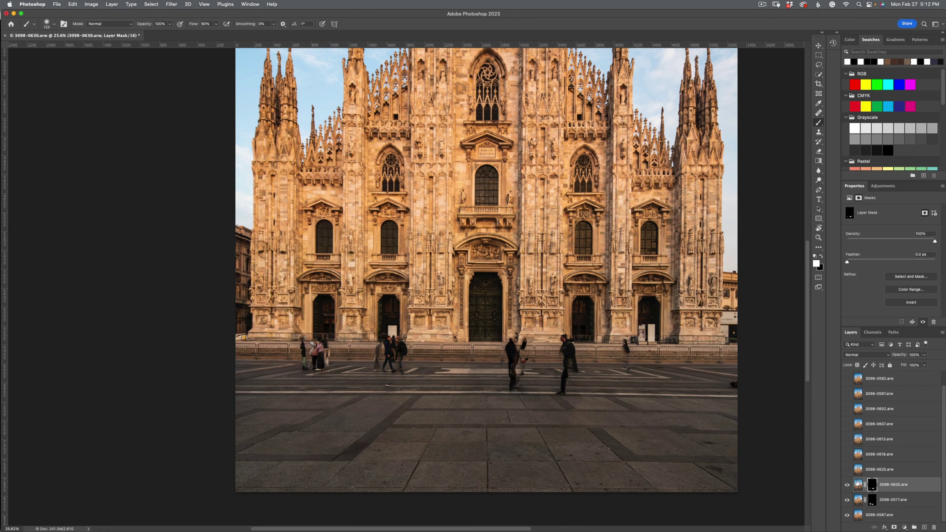
click(848, 485)
click(848, 485)
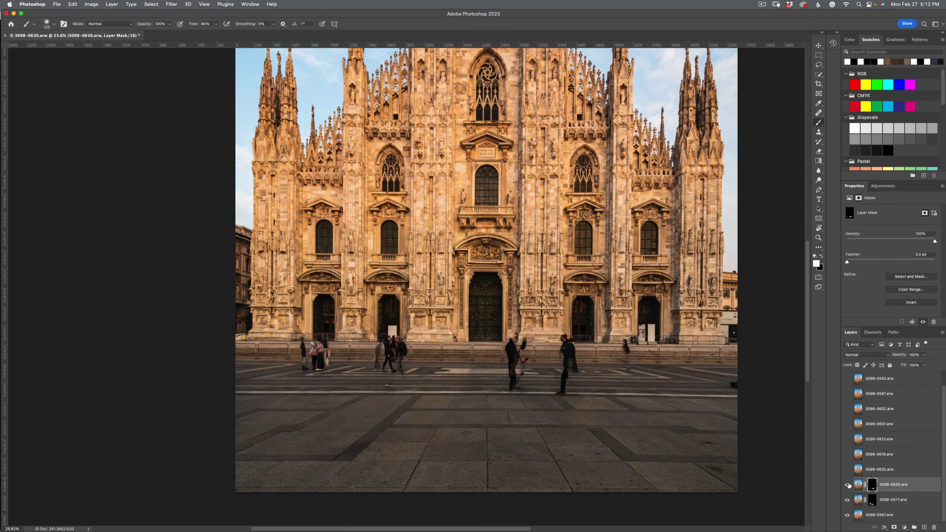
Step: Compare layer 3098-0625.arw shown and hidden, and give it a black layer mask while it is visible
click(848, 471)
click(848, 470)
click(848, 471)
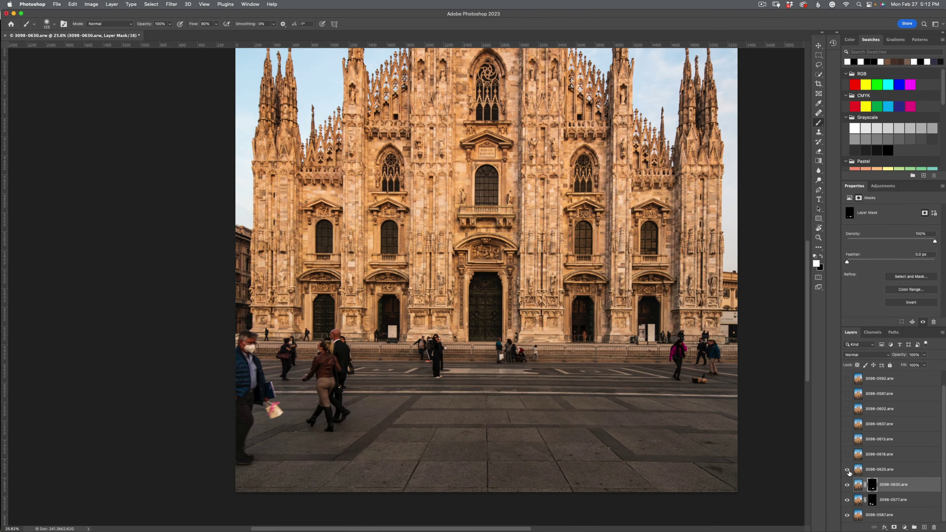
click(848, 470)
click(848, 470)
click(849, 471)
click(875, 474)
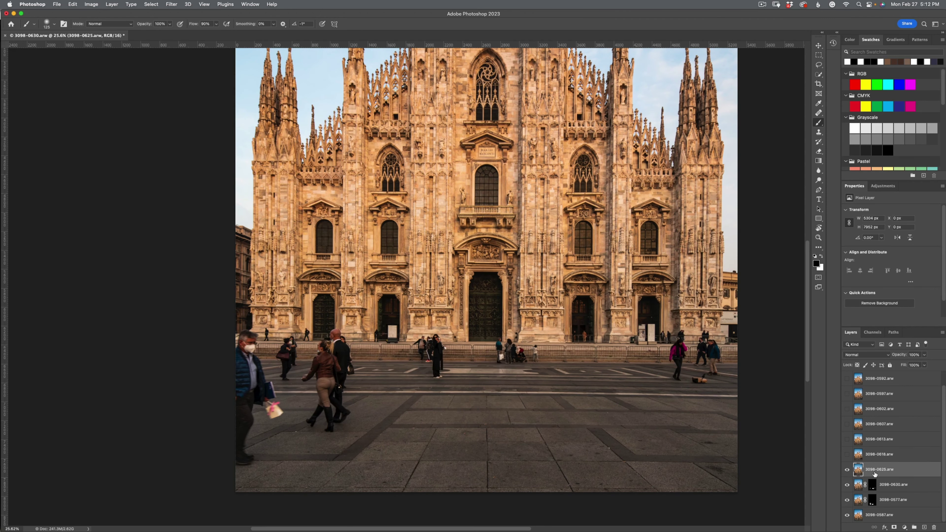
alt+click(894, 527)
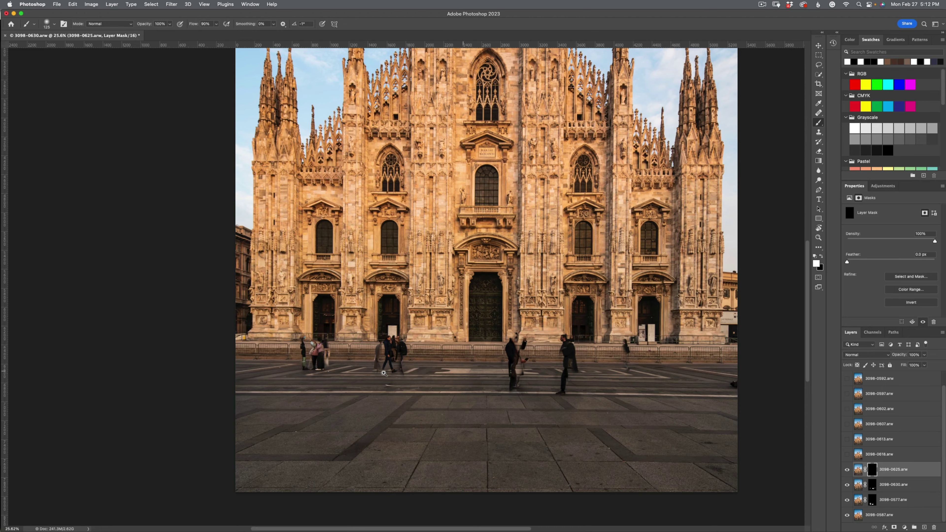
Step: Paint white on the 3098-0625.arw mask over the walkers near the left signboard and the leftmost standing figure
scroll(384, 373, up, 5)
mouse_move(509, 297)
mouse_down()
mouse_move(540, 310)
mouse_move(536, 321)
mouse_move(479, 341)
mouse_move(489, 355)
mouse_move(544, 366)
mouse_move(523, 381)
mouse_move(522, 408)
mouse_move(501, 411)
mouse_up()
mouse_move(359, 312)
mouse_down()
mouse_move(352, 355)
mouse_move(339, 333)
mouse_move(356, 322)
mouse_move(298, 306)
mouse_move(296, 321)
mouse_move(300, 304)
mouse_move(298, 354)
mouse_move(317, 345)
mouse_move(295, 314)
mouse_move(291, 353)
mouse_up()
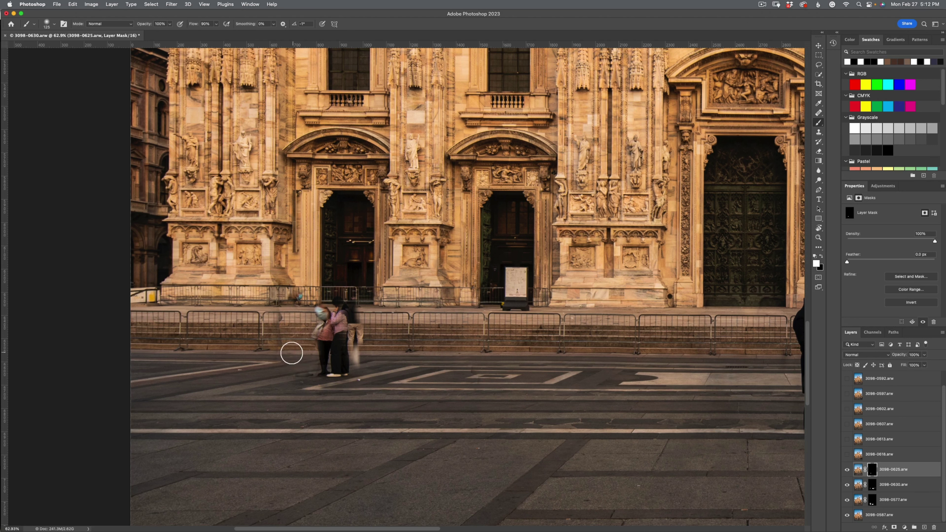
Step: With white as foreground, paint over the standing figure right of the central door, the raised arm and the blurred railing figure
key(x)
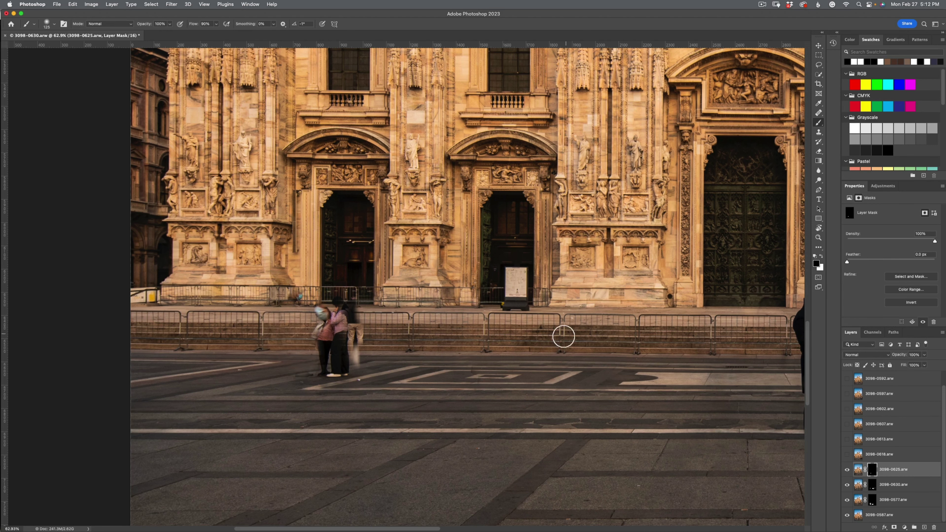
scroll(563, 337, right, 15)
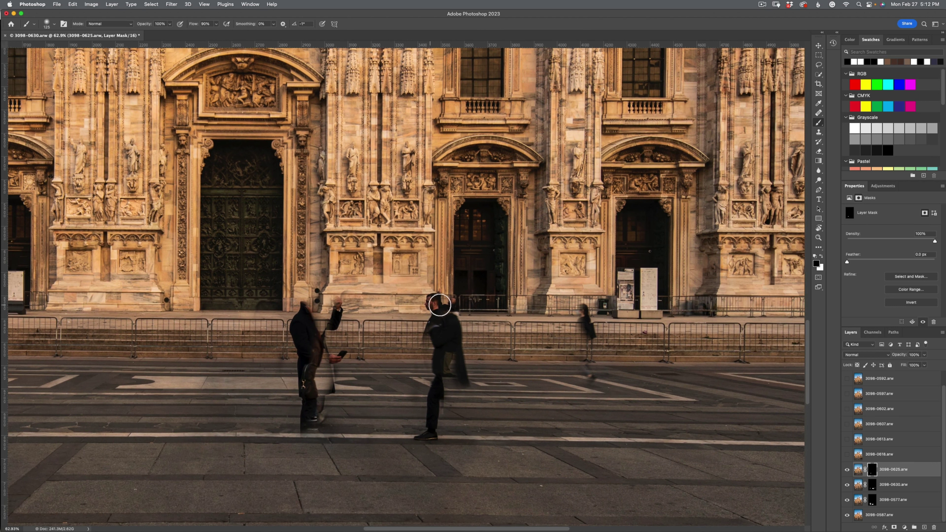
key(x)
mouse_move(439, 300)
mouse_down()
mouse_move(437, 321)
mouse_move(462, 320)
mouse_move(433, 355)
mouse_move(438, 377)
mouse_move(455, 387)
mouse_move(428, 413)
mouse_move(425, 430)
mouse_move(453, 431)
mouse_move(429, 437)
mouse_up()
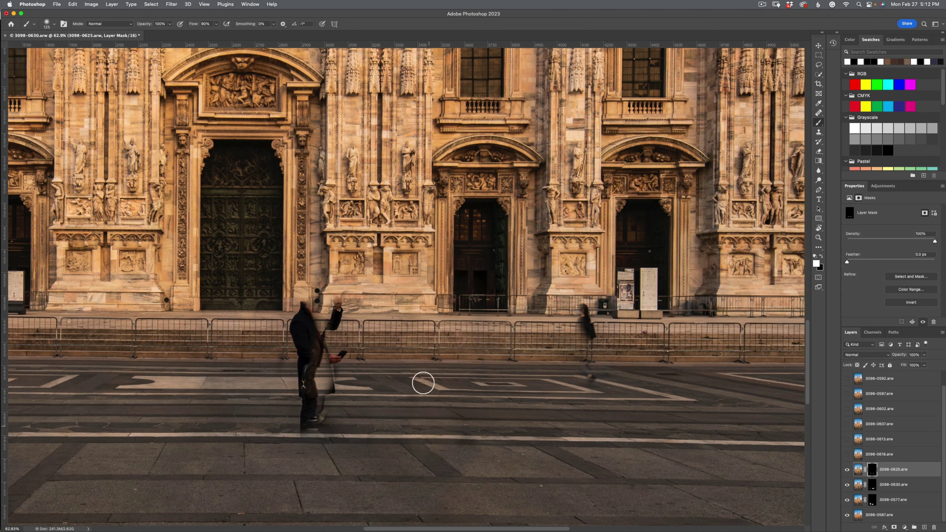
mouse_move(343, 315)
mouse_down()
mouse_move(337, 309)
mouse_move(344, 367)
mouse_up()
mouse_move(576, 316)
mouse_down()
mouse_move(593, 340)
mouse_move(584, 384)
mouse_move(568, 350)
mouse_up()
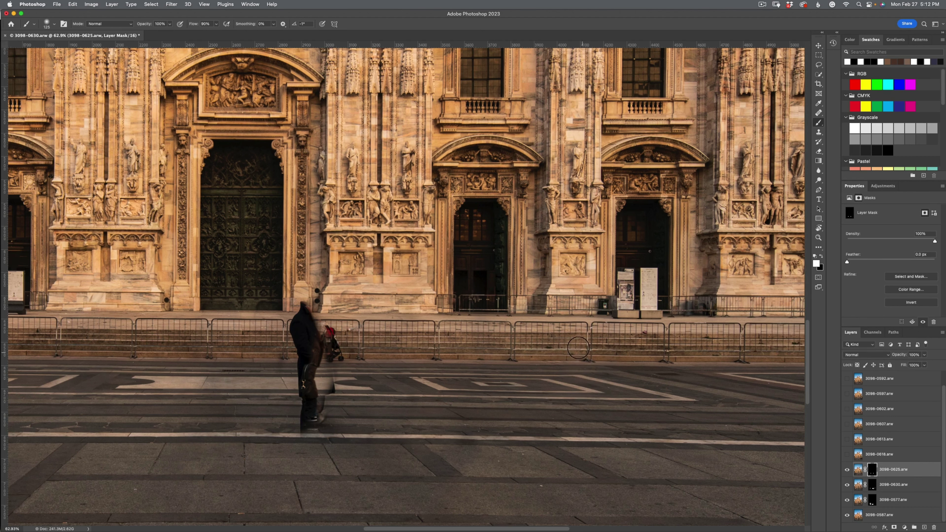
Step: Paint white over the dark leftover shoe at the plaza's right edge and check the whole plaza
drag(632, 336, 528, 348)
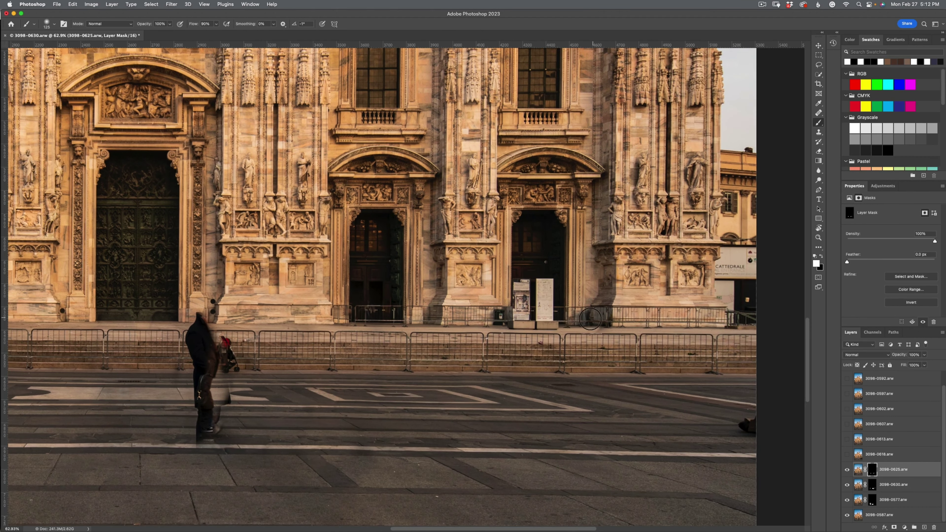
drag(605, 320, 605, 320)
drag(672, 381, 596, 357)
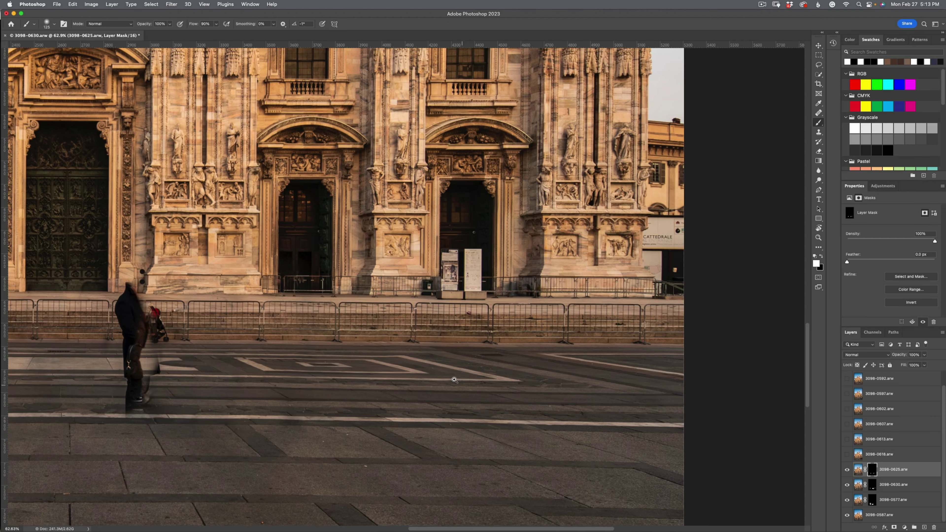
drag(471, 375, 463, 378)
scroll(462, 377, down, 10)
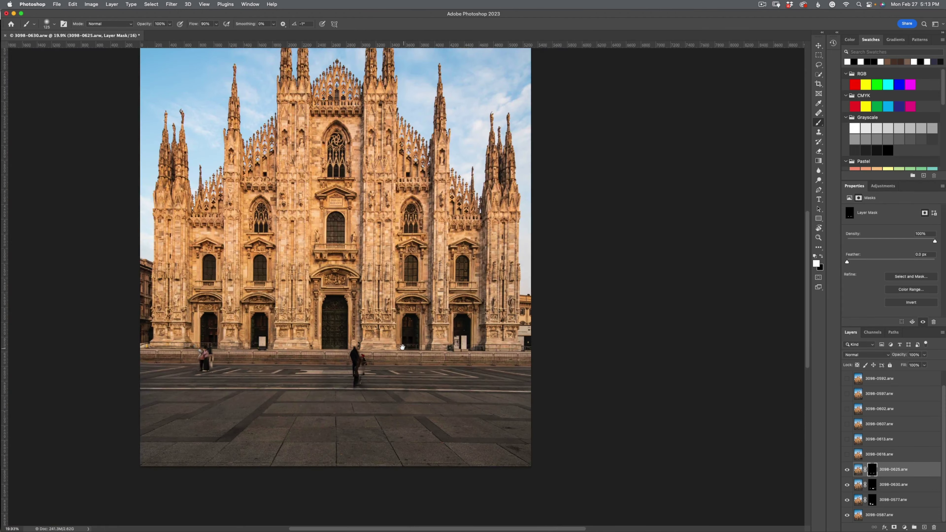
scroll(472, 363, up, 5)
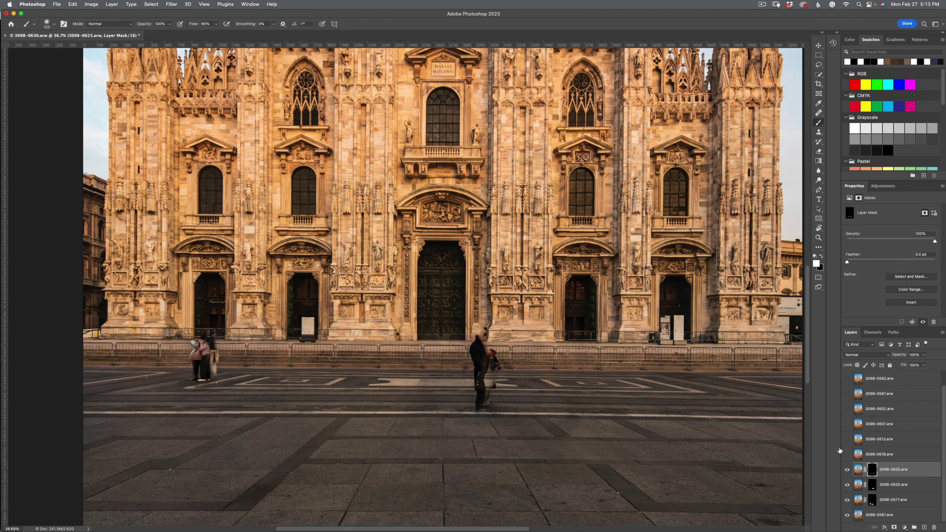
Step: Preview layers 3098-0618.arw, 3098-0613.arw and 3098-0607.arw one at a time for clear pavement behind the remaining figures
click(848, 456)
click(848, 455)
click(848, 454)
click(848, 455)
click(848, 440)
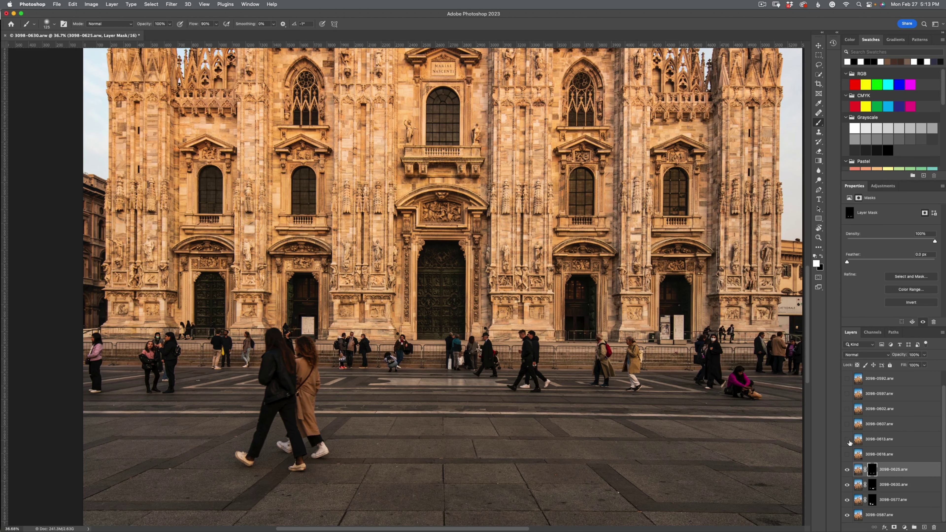
click(849, 439)
click(848, 425)
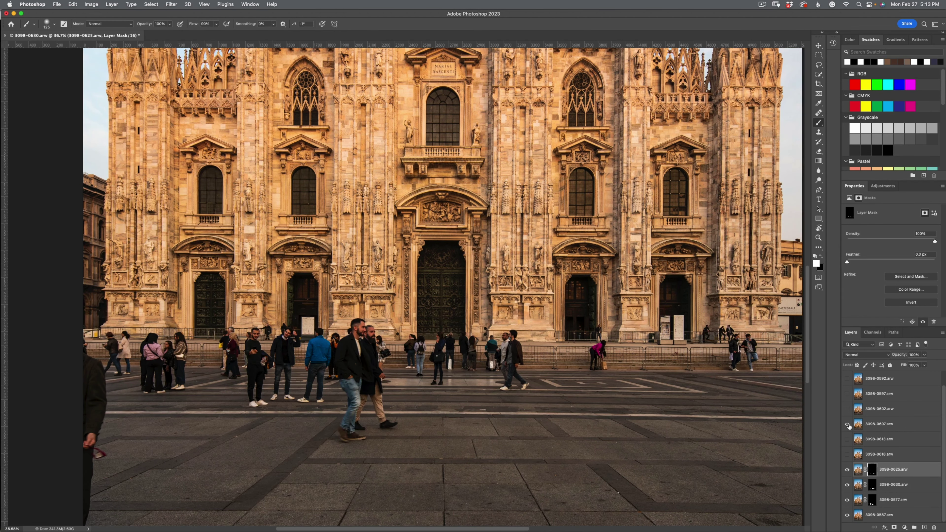
click(848, 425)
Step: Show layer 3098-0602.arw and move it directly above the masked layer 3098-0625.arw
click(848, 410)
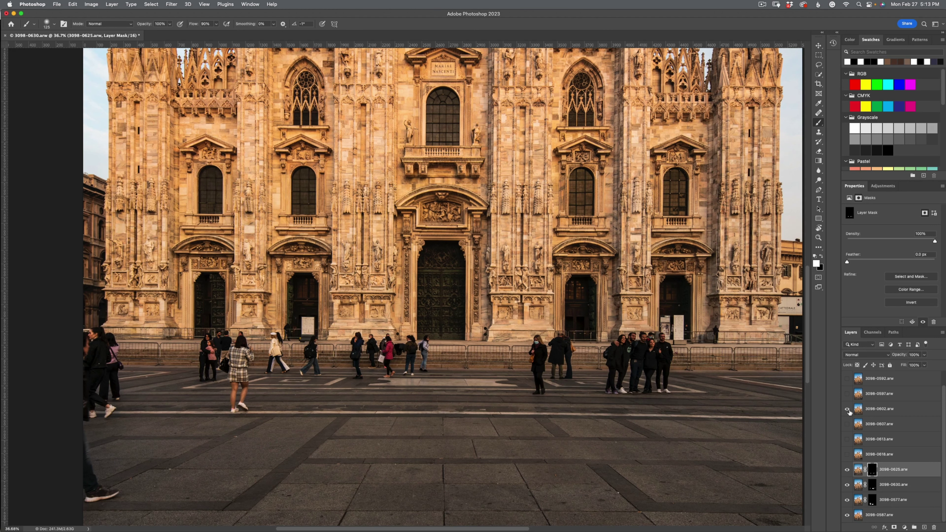
click(849, 410)
click(848, 410)
drag(871, 410, 896, 464)
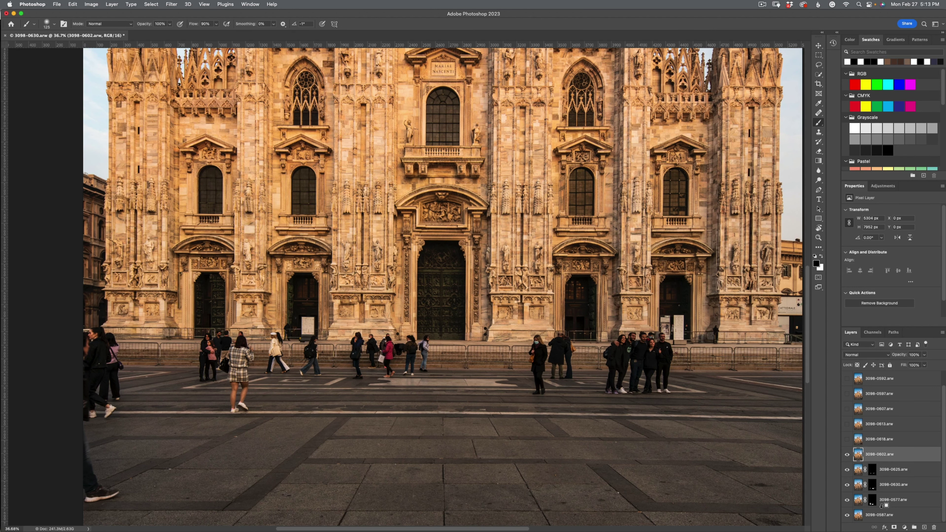
Step: Add a black mask to layer 3098-0602.arw and paint white over the leftover figure right of the central door
alt+click(895, 528)
mouse_move(480, 338)
mouse_down()
mouse_move(478, 358)
mouse_move(492, 357)
mouse_move(474, 380)
mouse_move(492, 389)
mouse_move(478, 402)
mouse_up()
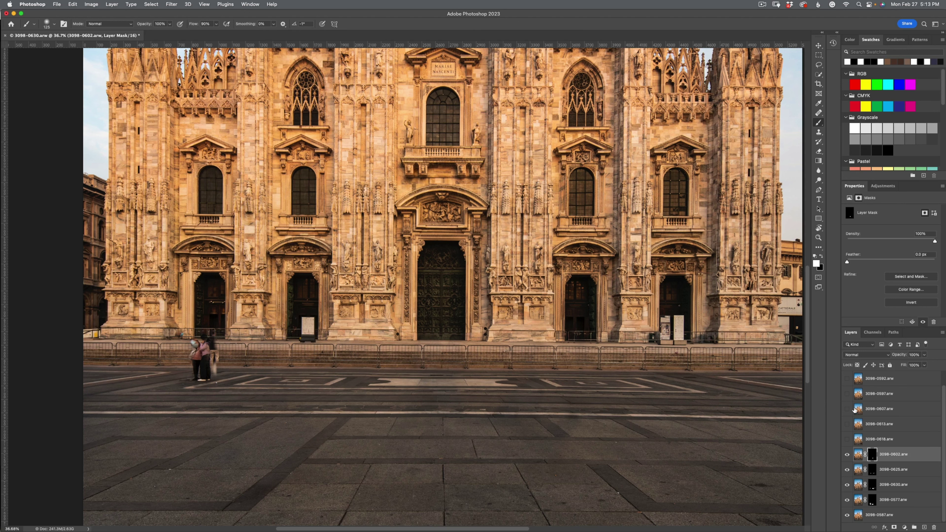
Step: Preview layers 3098-0582.arw, 3098-0592.arw, 3098-0597.arw and 3098-0607.arw one at a time for a clear area behind the remaining couple
scroll(944, 391, up, 1)
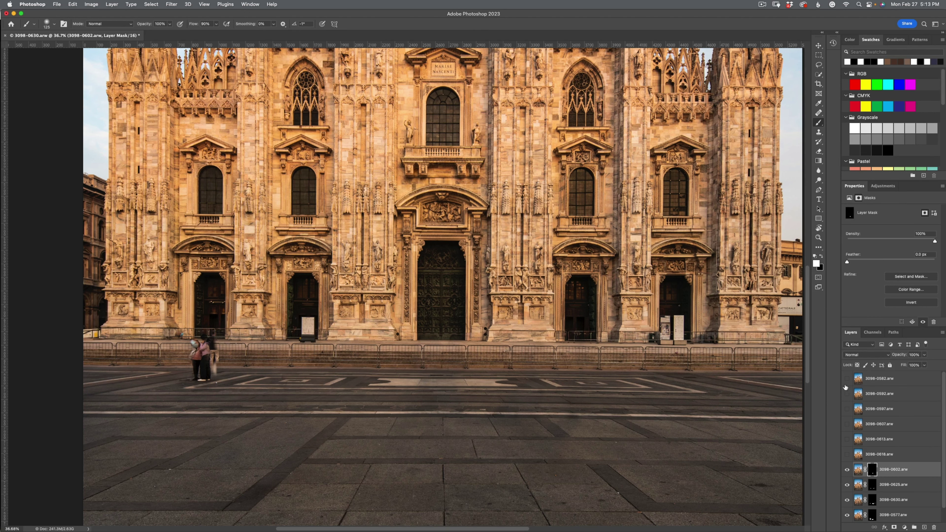
click(847, 379)
click(849, 379)
click(849, 396)
click(849, 397)
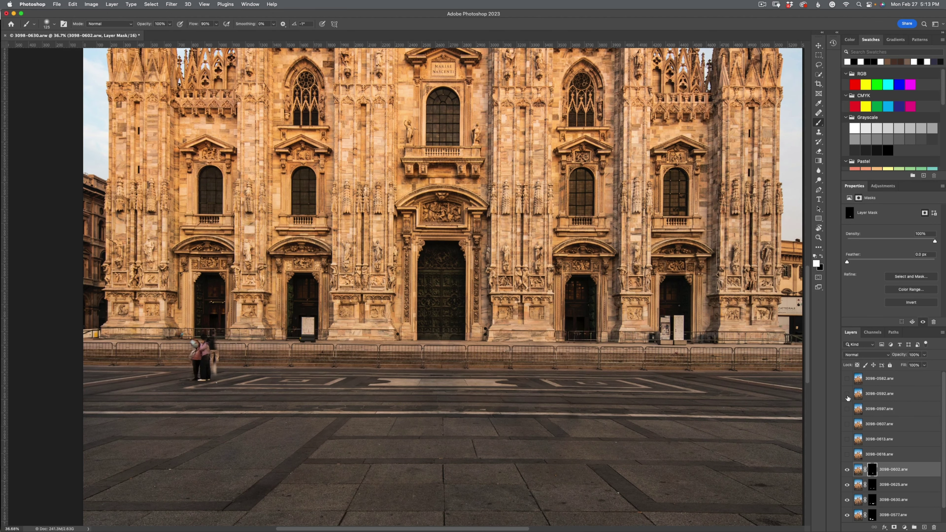
click(849, 410)
click(848, 410)
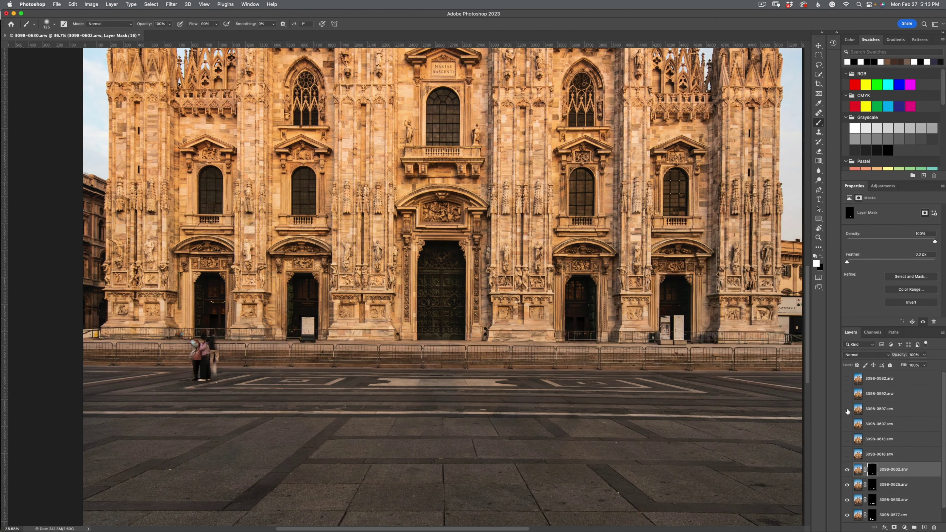
click(848, 425)
click(848, 424)
Step: Show layer 3098-0607.arw, move it directly above the masked layer 3098-0602.arw and add a black mask to it
click(848, 425)
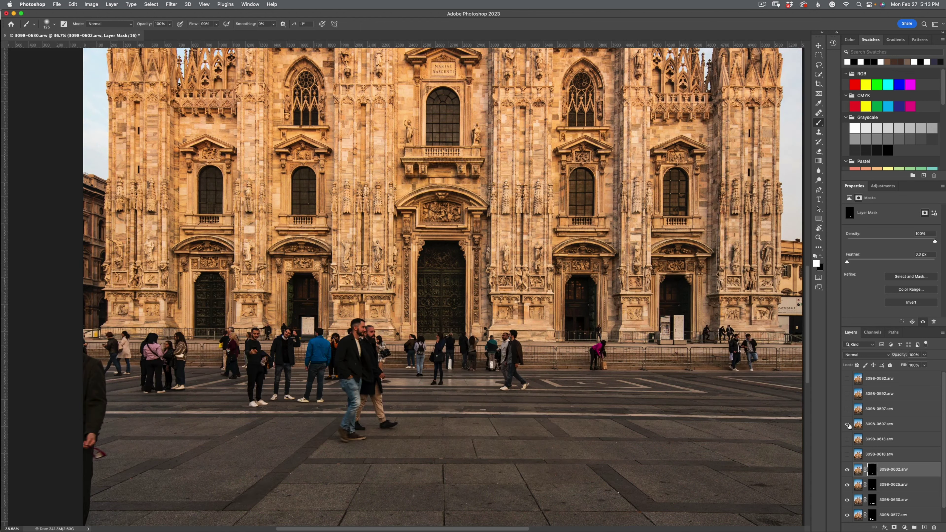
click(890, 425)
drag(910, 429, 898, 473)
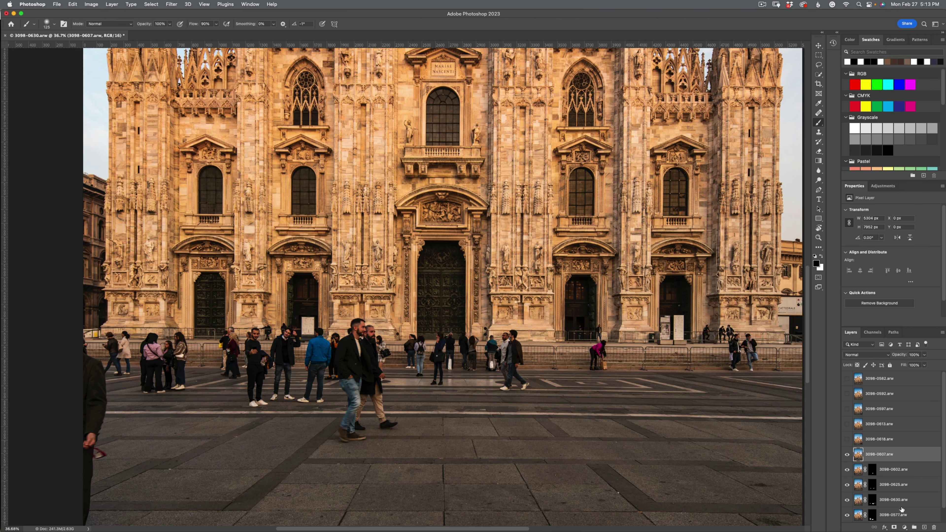
alt+click(893, 527)
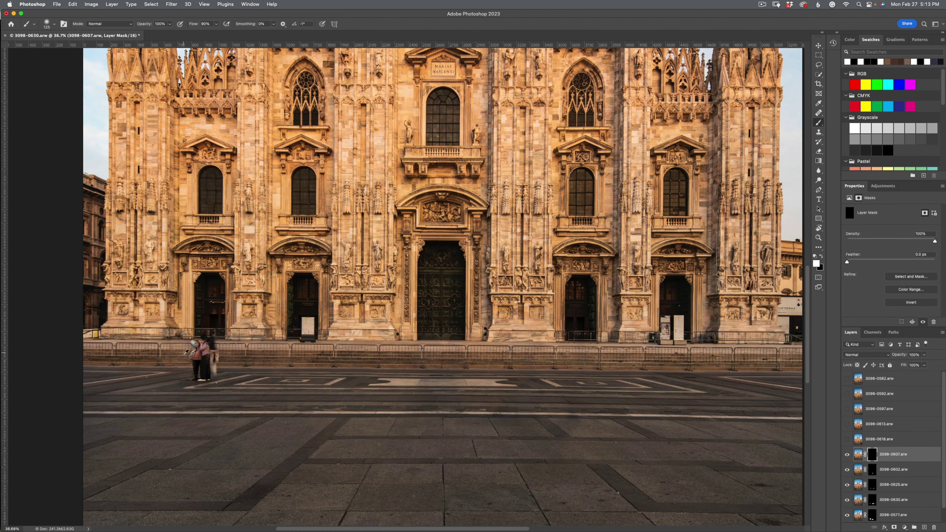
Step: With a smaller brush, paint white on the 3098-0607.arw mask over the couple standing in front of the railing near the far-left door
scroll(186, 352, up, 10)
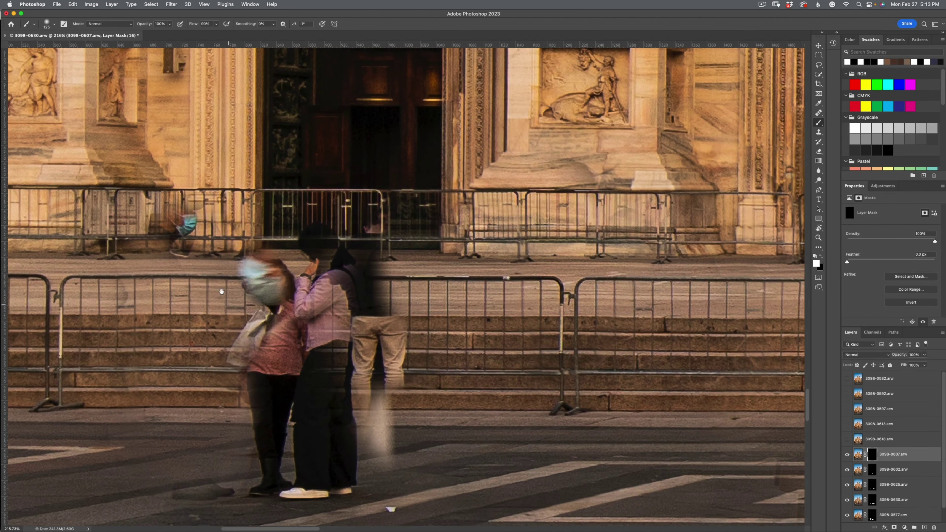
mouse_move(240, 310)
mouse_down()
mouse_move(381, 326)
mouse_move(391, 170)
mouse_move(398, 178)
mouse_move(387, 180)
mouse_up()
key(bracketleft)
key(bracketleft)
key(bracketleft)
mouse_move(407, 214)
mouse_down()
mouse_move(387, 253)
mouse_move(401, 264)
mouse_move(392, 383)
mouse_move(338, 384)
mouse_up()
mouse_move(403, 388)
mouse_down()
mouse_move(438, 369)
mouse_move(430, 351)
mouse_move(449, 368)
mouse_move(434, 374)
mouse_move(435, 319)
mouse_move(412, 219)
mouse_move(417, 154)
mouse_move(431, 142)
mouse_move(441, 156)
mouse_move(433, 233)
mouse_move(457, 225)
mouse_move(437, 211)
mouse_move(438, 184)
mouse_move(452, 161)
mouse_move(467, 158)
mouse_move(453, 136)
mouse_move(489, 147)
mouse_move(469, 162)
mouse_move(478, 181)
mouse_move(494, 160)
mouse_move(478, 284)
mouse_move(453, 250)
mouse_move(482, 340)
mouse_move(480, 382)
mouse_move(496, 385)
mouse_move(510, 346)
mouse_move(492, 331)
mouse_move(503, 324)
mouse_move(517, 339)
mouse_move(516, 264)
mouse_move(497, 295)
mouse_move(506, 254)
mouse_move(523, 268)
mouse_move(514, 197)
mouse_move(522, 155)
mouse_up()
key(bracketleft)
key(bracketleft)
key(bracketleft)
drag(408, 199, 543, 312)
Step: Undo the stroke that brought in a dark blob behind the front railing and touch up that spot with black
drag(399, 309, 390, 295)
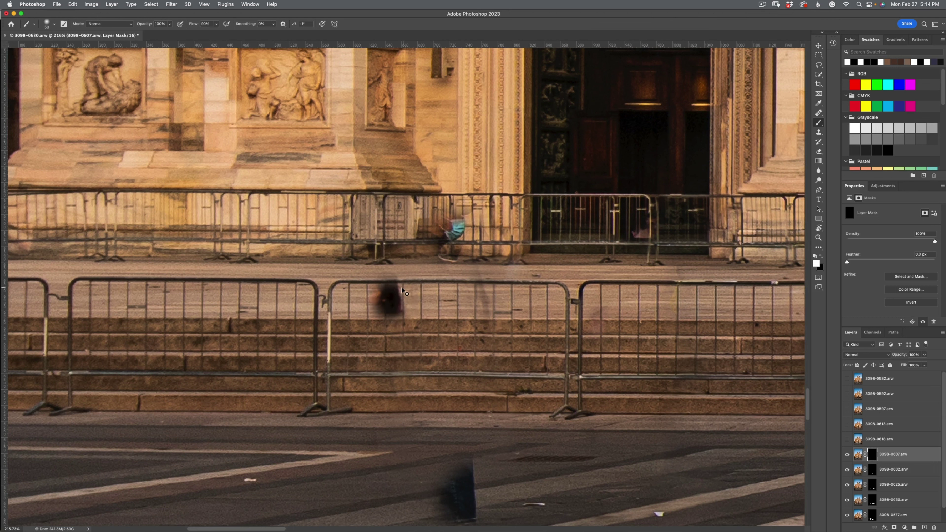
key(super+z)
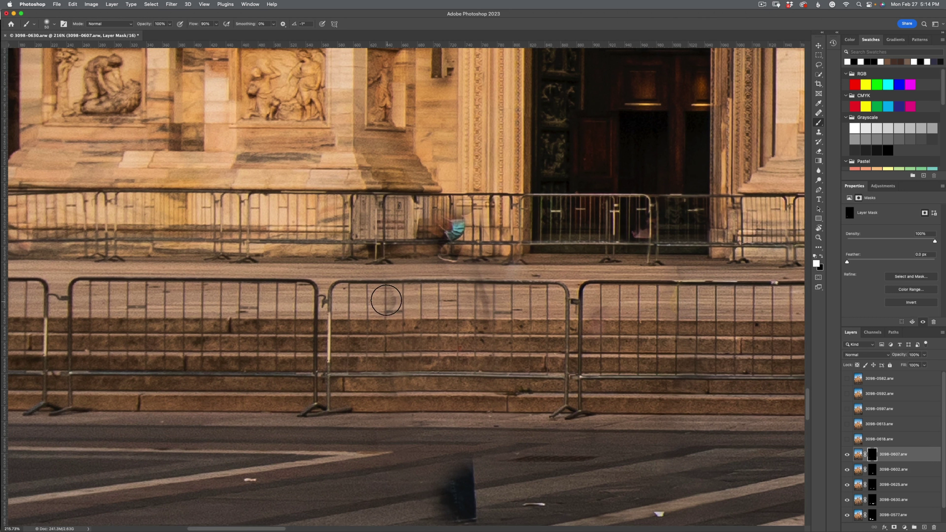
key(x)
click(387, 300)
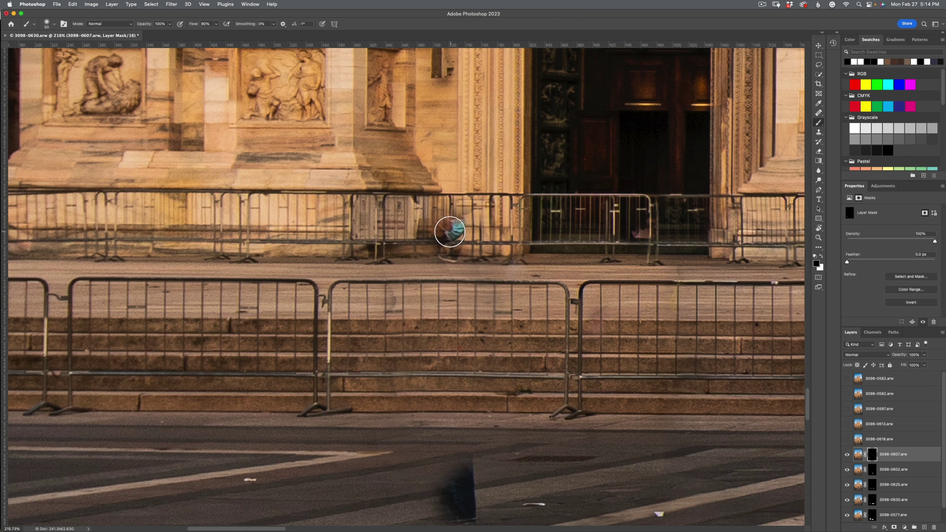
Step: Switch back to white and try to paint over the face with the blue mask behind the rear railing
key(x)
drag(445, 226, 450, 228)
key(super+z)
Step: Paint white over the dark leftover leg and shoe on the pavement in front of the steps
scroll(493, 327, down, 6)
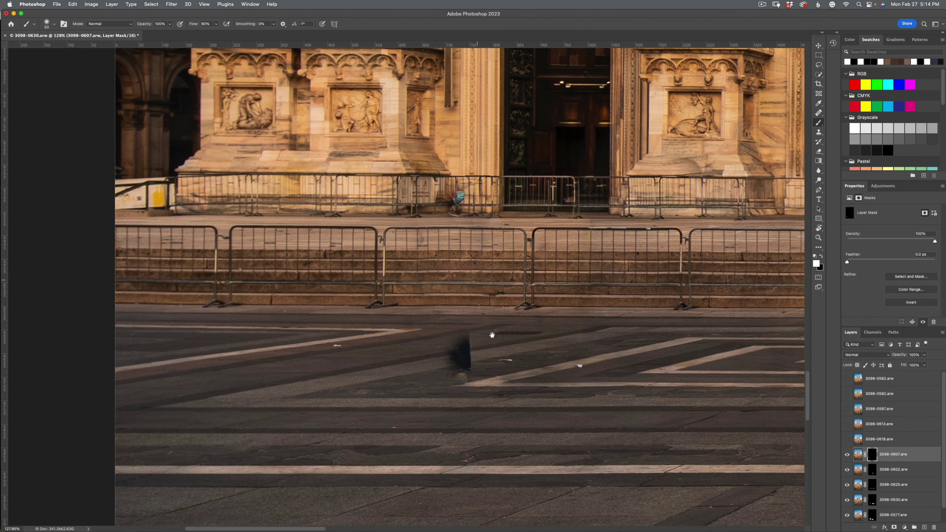
drag(492, 327, 491, 331)
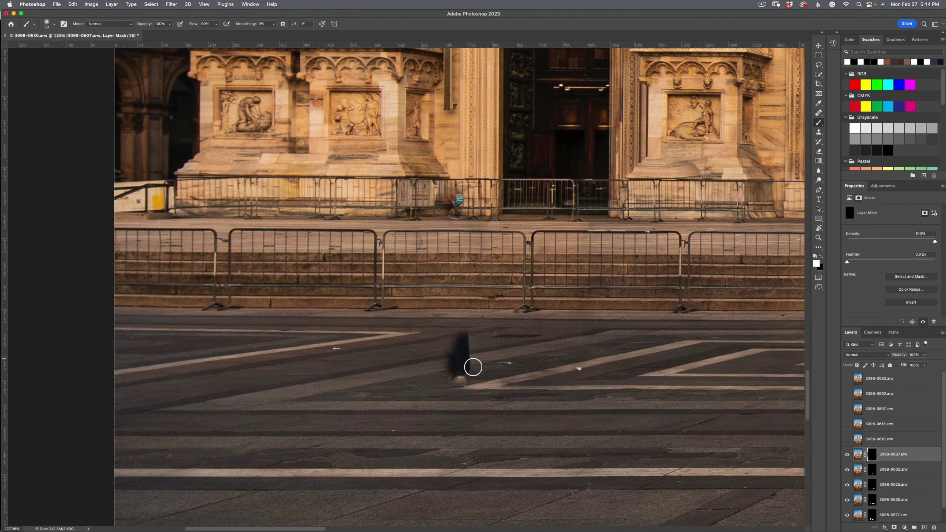
mouse_move(461, 380)
mouse_down()
mouse_move(464, 346)
mouse_move(450, 378)
mouse_move(520, 362)
mouse_move(446, 350)
mouse_move(489, 330)
mouse_move(459, 322)
mouse_move(49, 309)
mouse_move(456, 307)
mouse_move(473, 286)
mouse_move(487, 299)
mouse_move(448, 277)
mouse_move(455, 301)
mouse_move(446, 279)
mouse_move(513, 271)
mouse_up()
Step: Show layer 3098-0582.arw, move it directly above the masked layer 3098-0607.arw and add a black mask to it
click(848, 379)
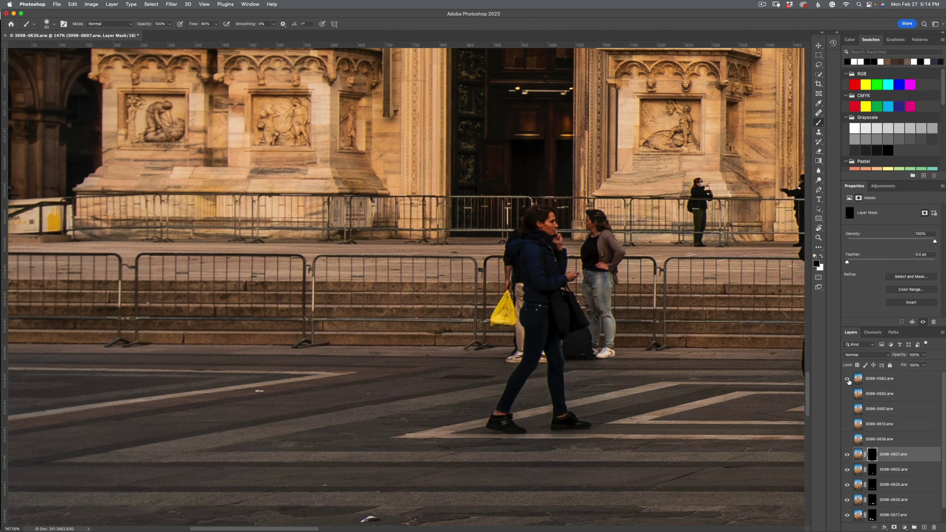
click(848, 380)
click(887, 378)
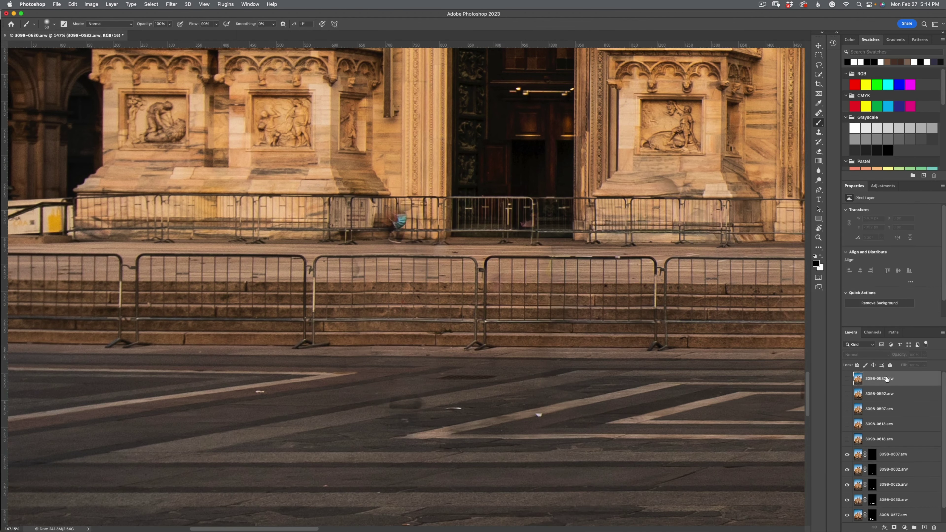
click(848, 380)
drag(909, 382, 895, 451)
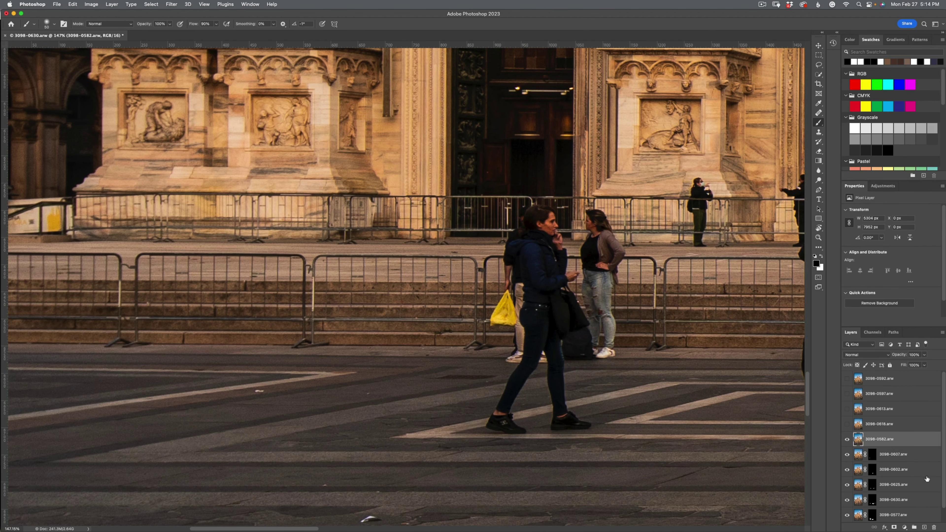
alt+click(895, 528)
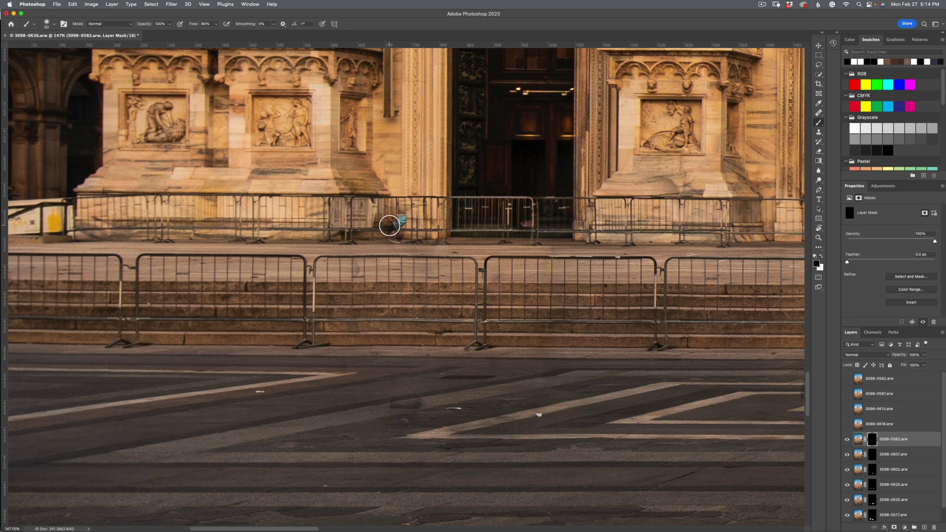
Step: Paint white over the blue-masked face behind the rear railing and the dark smudge on the pavement, and check the whole photo
drag(389, 225, 402, 213)
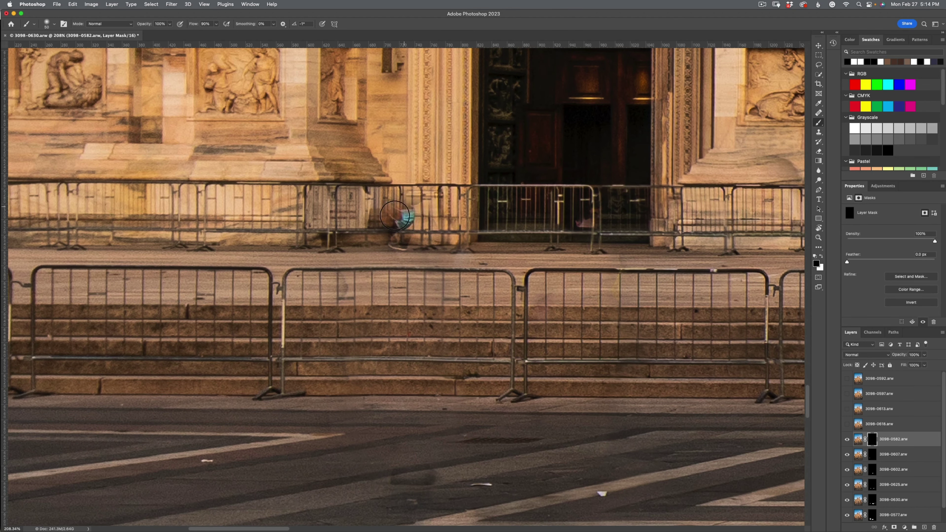
key(x)
mouse_move(398, 215)
mouse_down()
mouse_move(417, 223)
mouse_move(420, 238)
mouse_move(376, 239)
mouse_up()
drag(446, 469, 417, 465)
drag(477, 427, 410, 427)
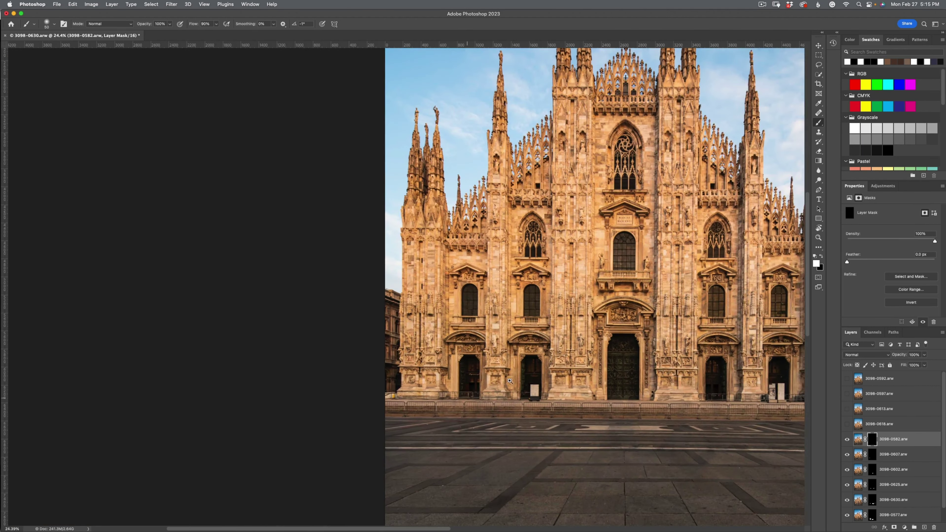
drag(630, 358, 435, 360)
scroll(435, 360, down, 3)
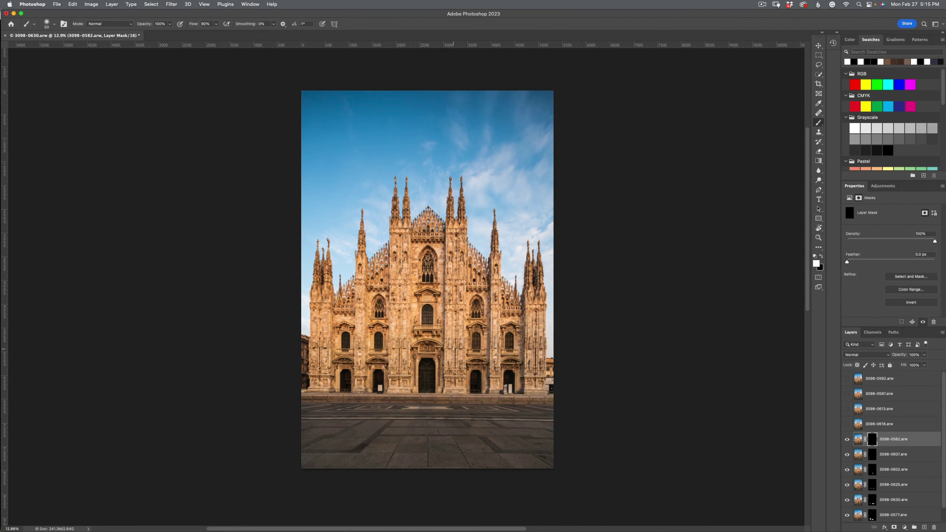